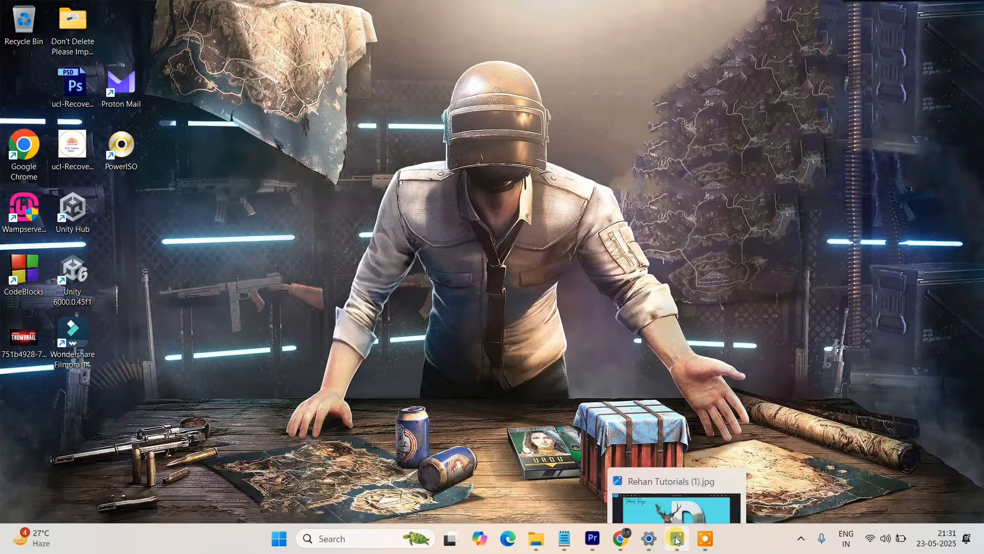
View the finished reference image of a deer emerging from a large letter D.
click(679, 538)
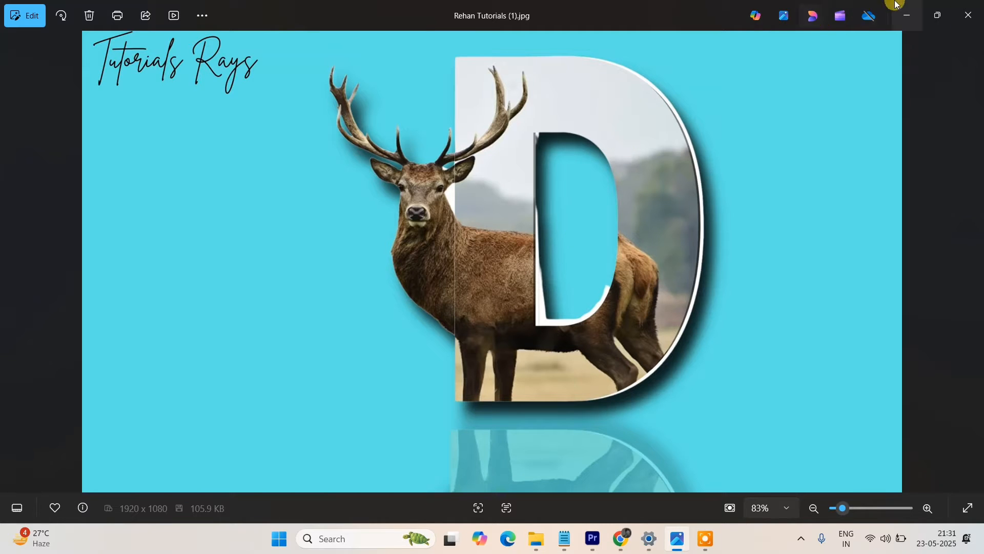
click(906, 15)
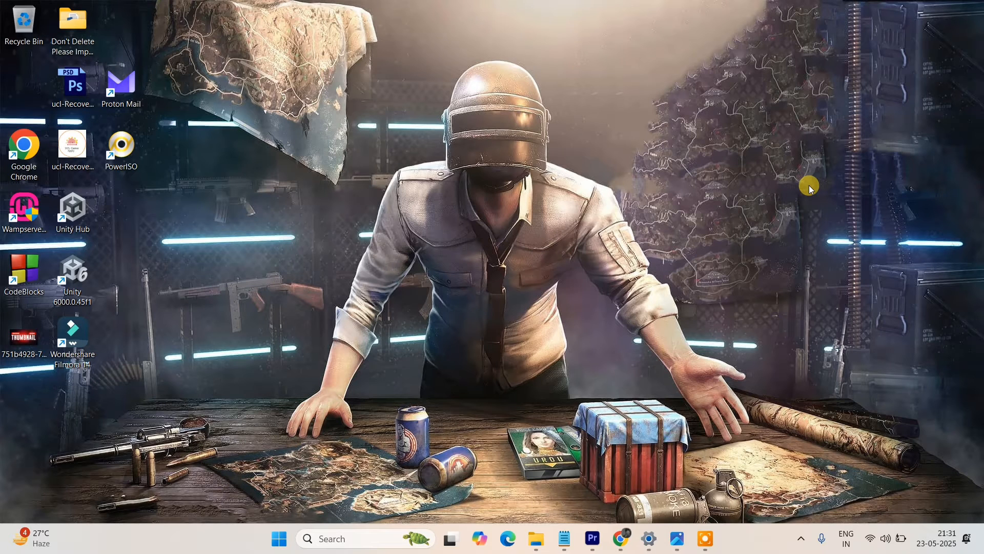
click(677, 539)
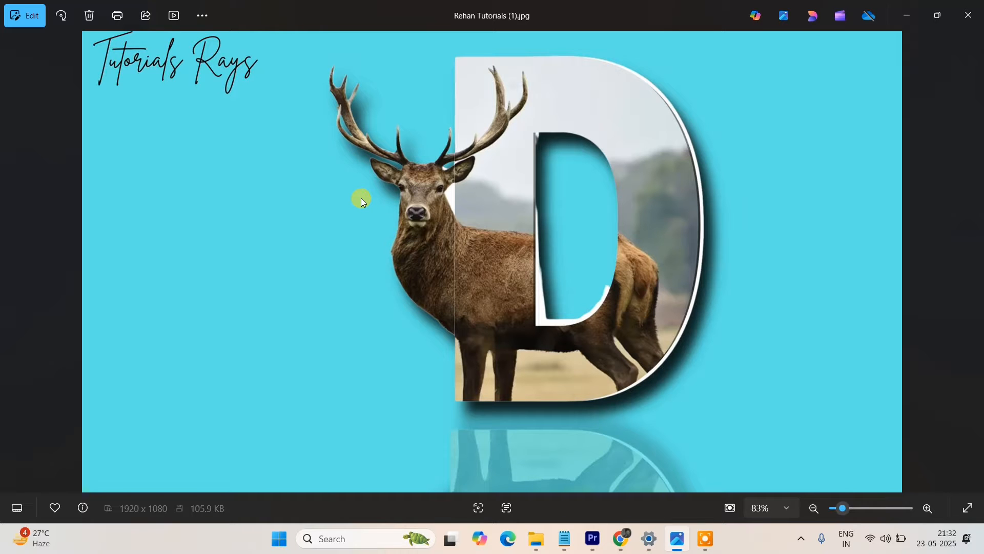
click(905, 11)
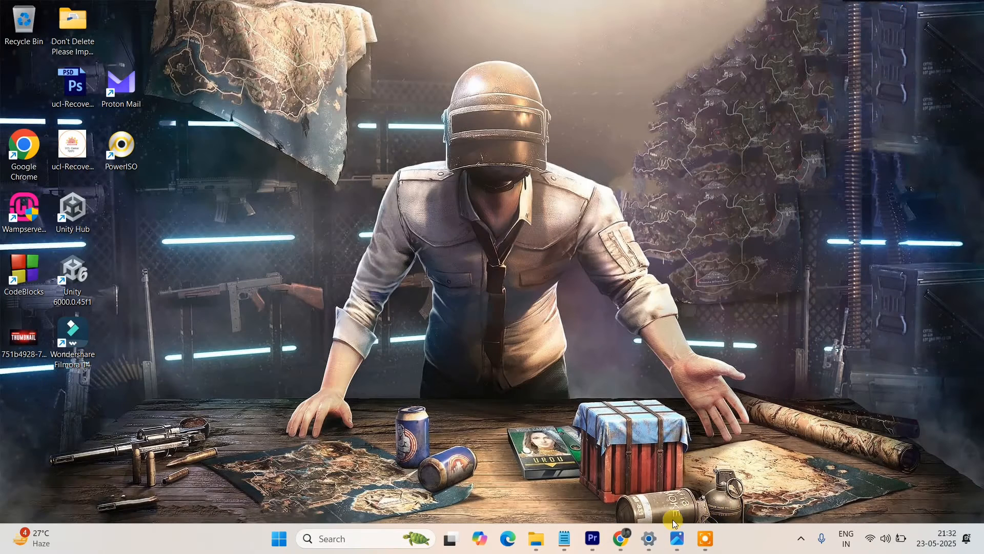
Open the Canva projects page in the browser.
click(619, 543)
click(566, 39)
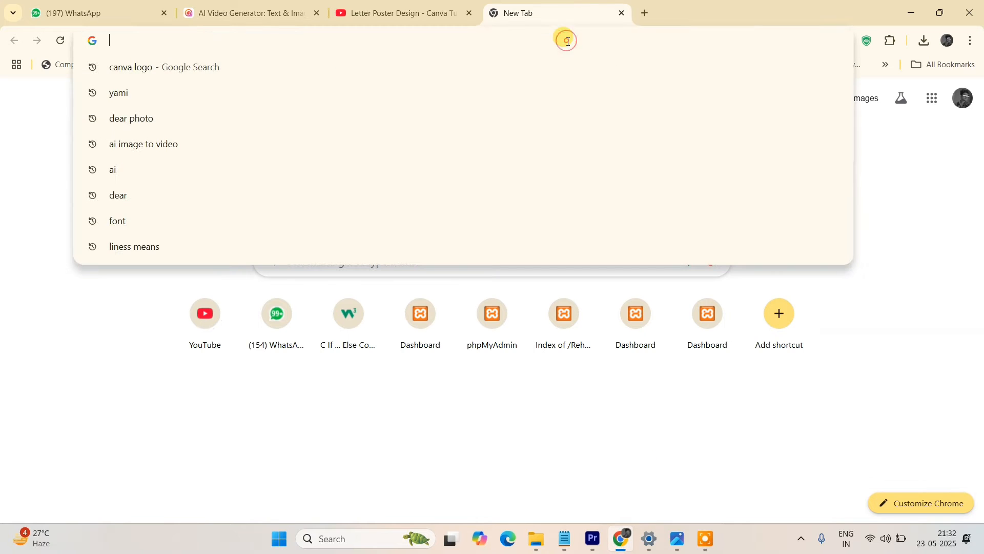
text(canv)
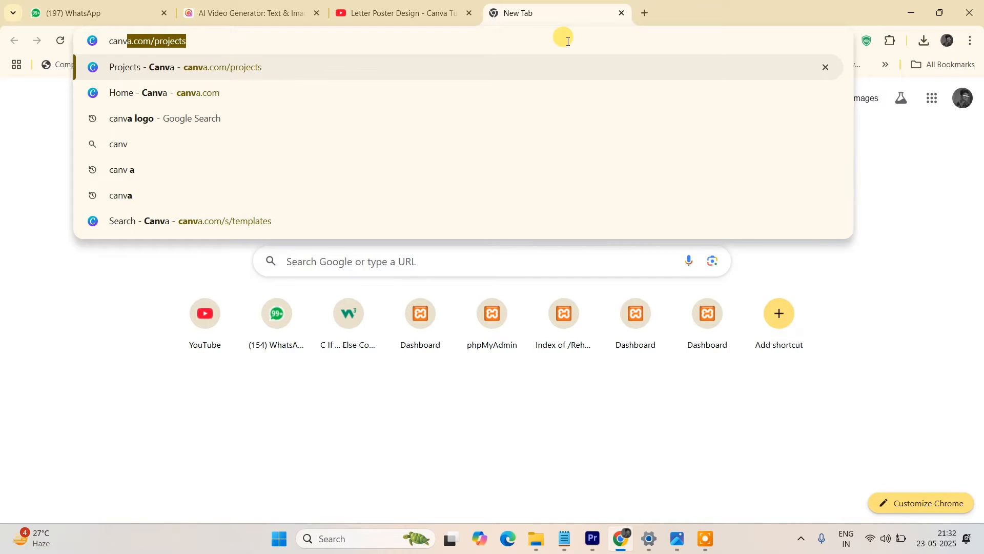
key(Return)
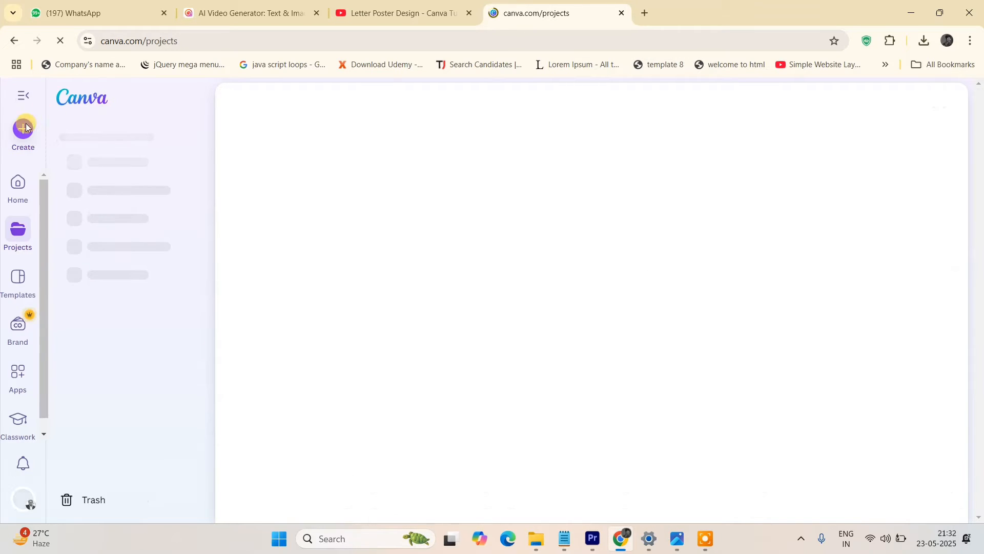
Create a new custom-size design of 1920 × 1080 px.
click(24, 128)
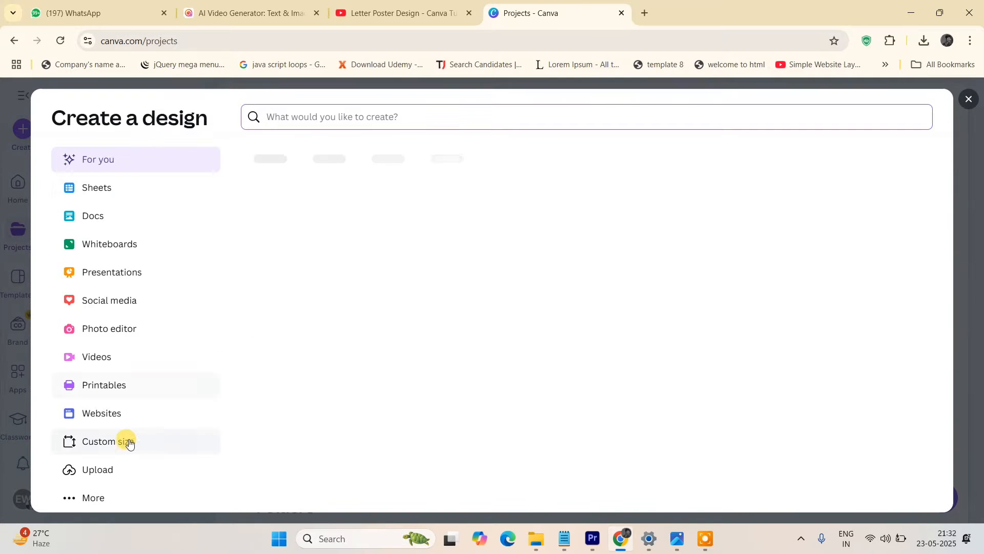
click(95, 441)
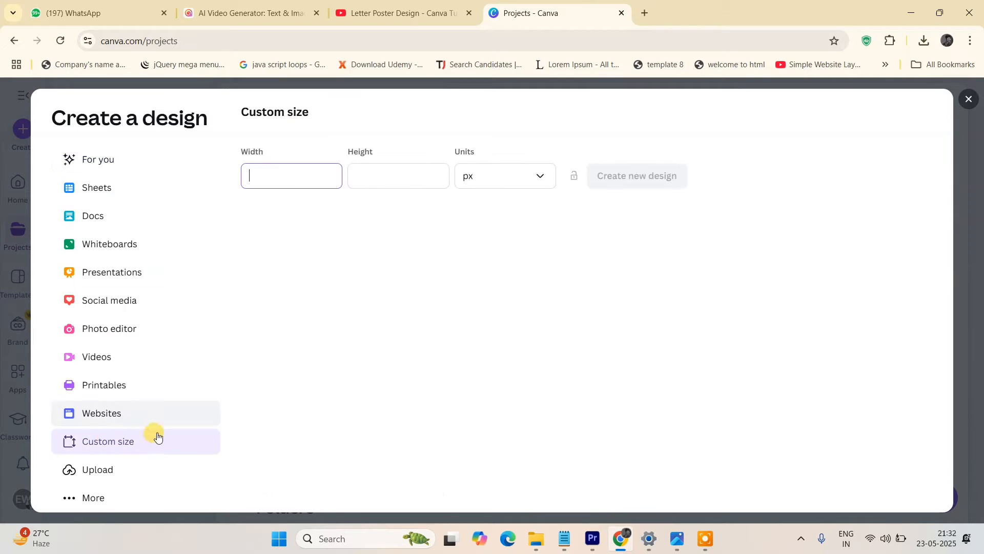
text(1)
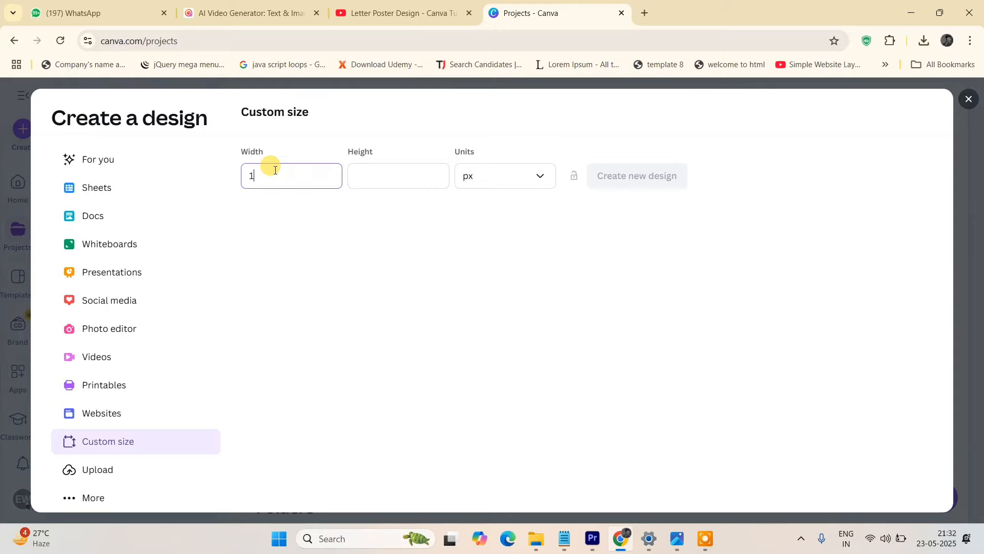
text(920)
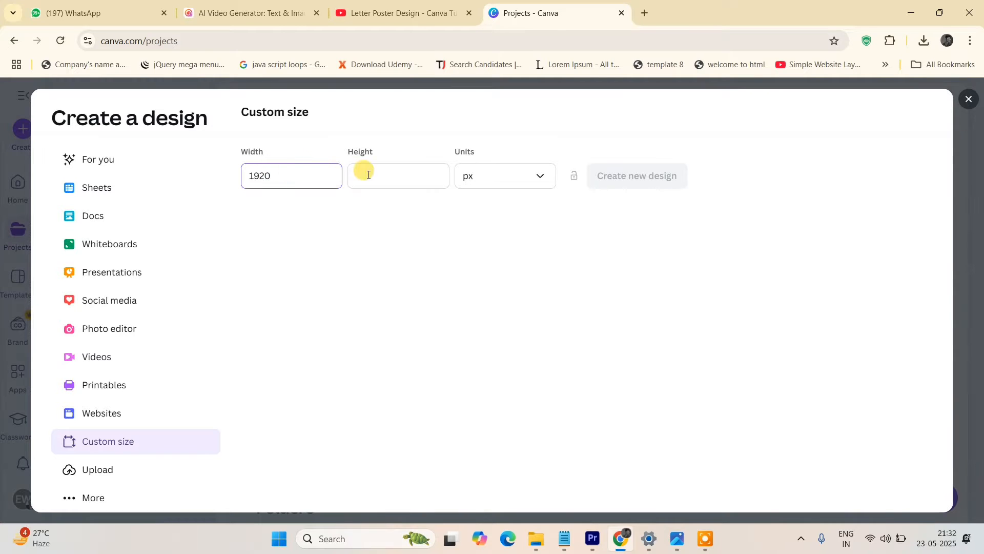
click(368, 175)
text(108)
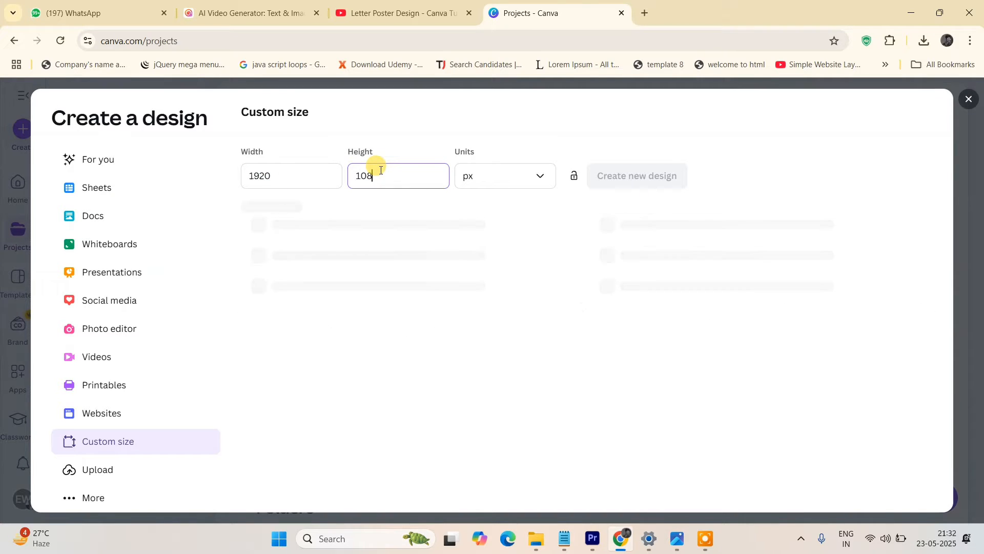
text(0)
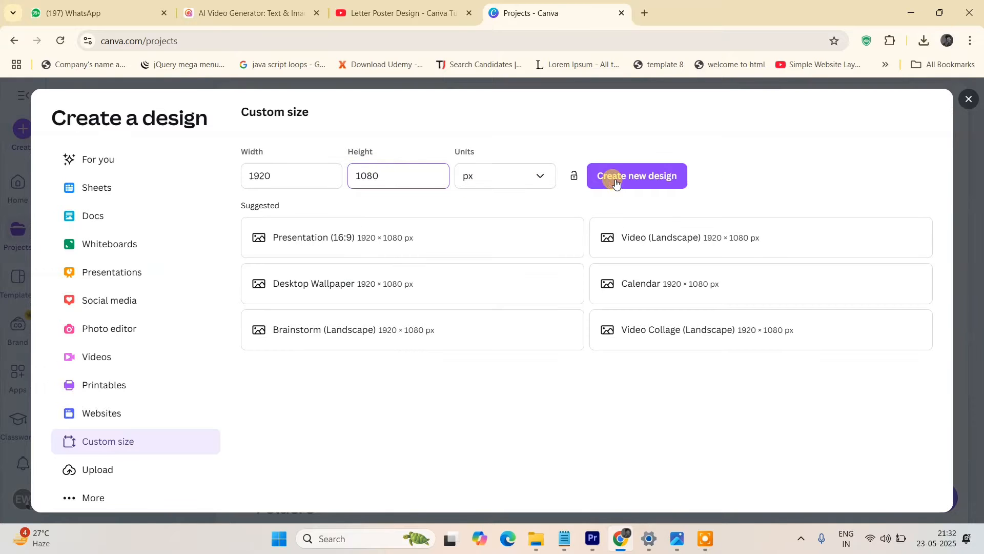
click(645, 177)
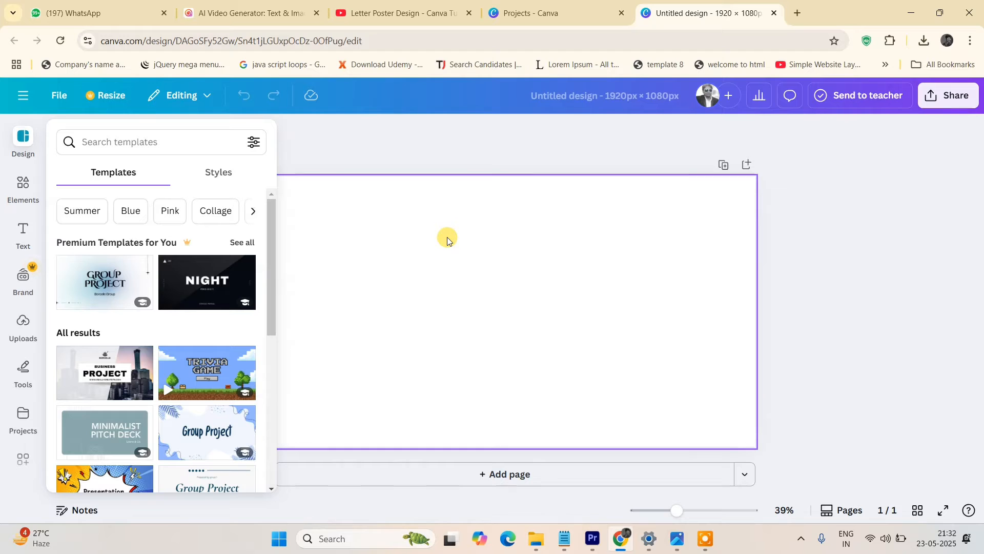
Add the uploaded photo of a deer standing in a field to the design.
click(24, 333)
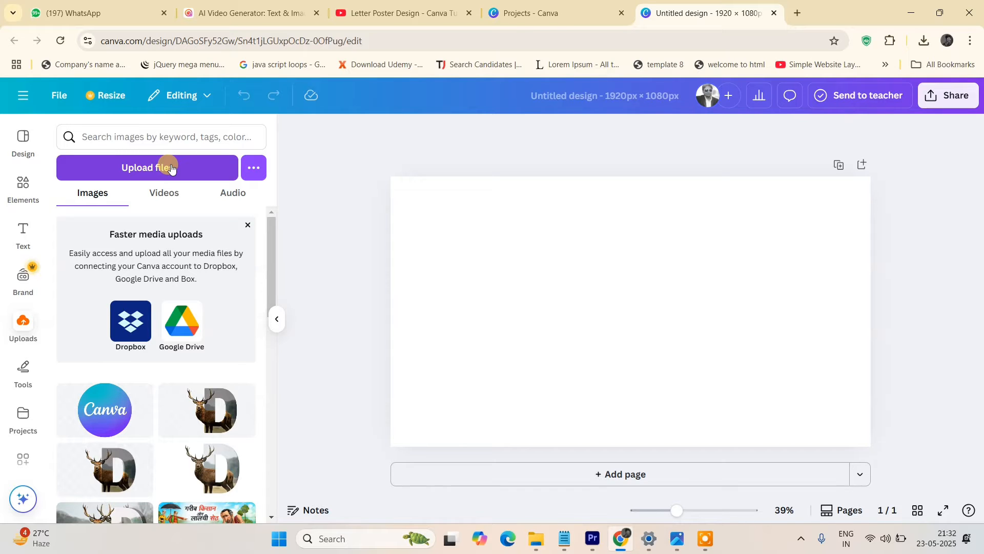
scroll(154, 456, down, 1)
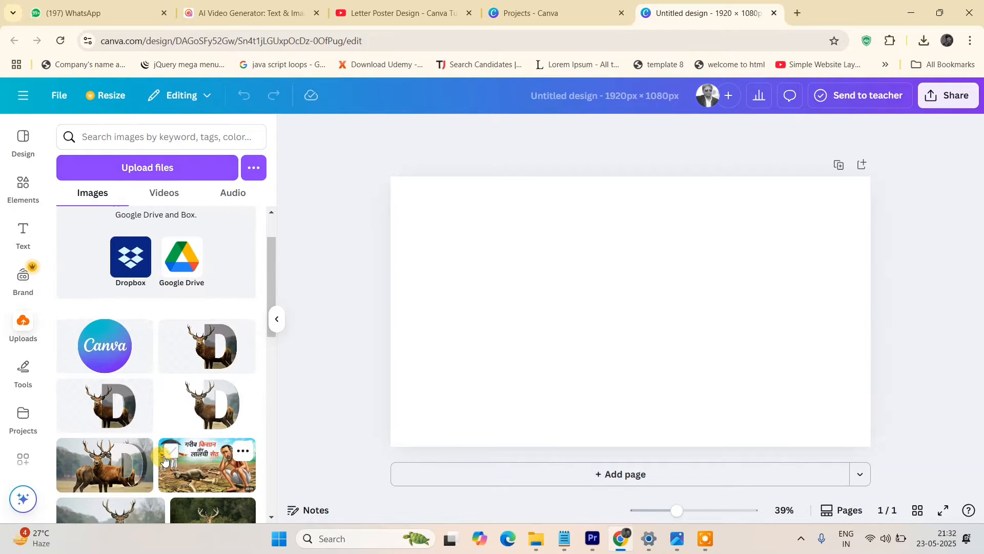
scroll(119, 455, down, 2)
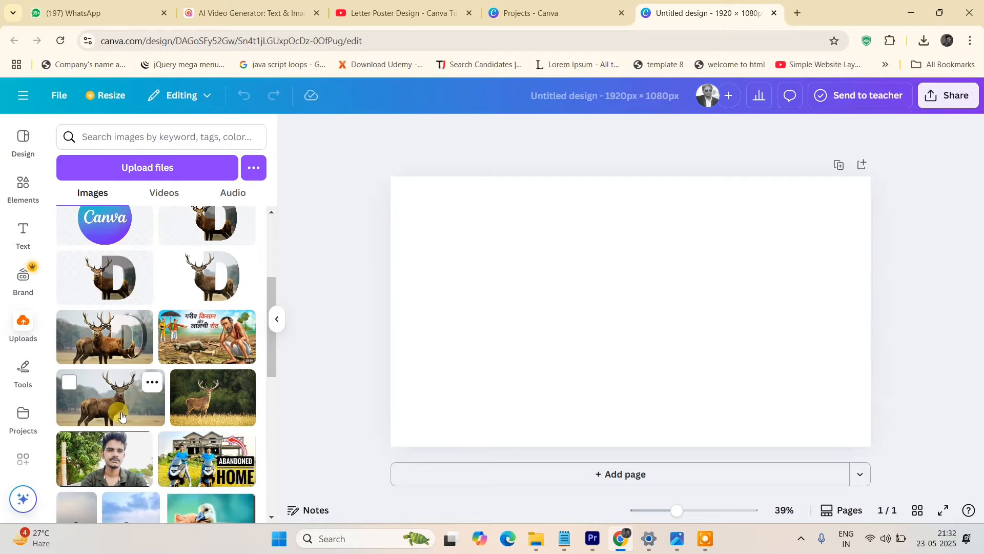
click(125, 408)
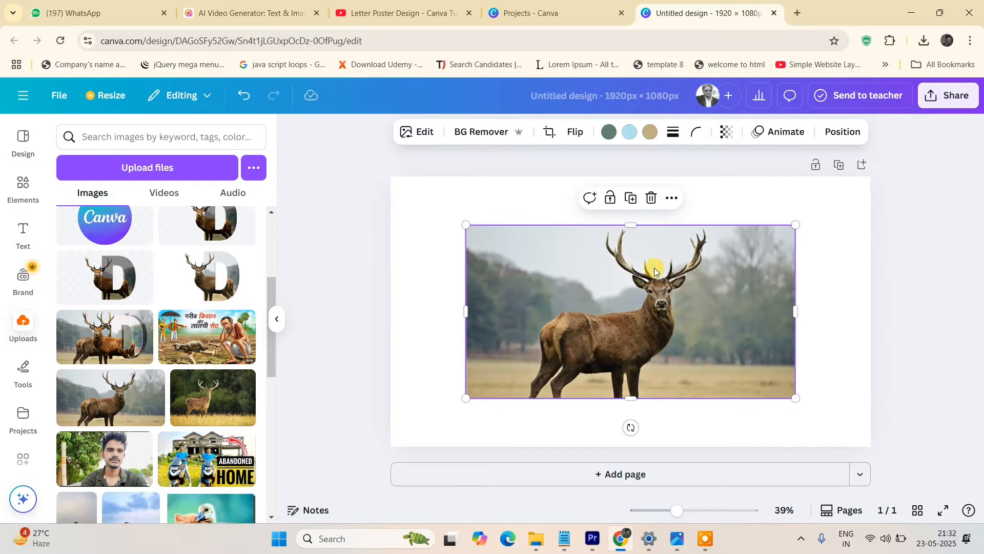
Apply the Capri filter to the deer photo.
click(408, 133)
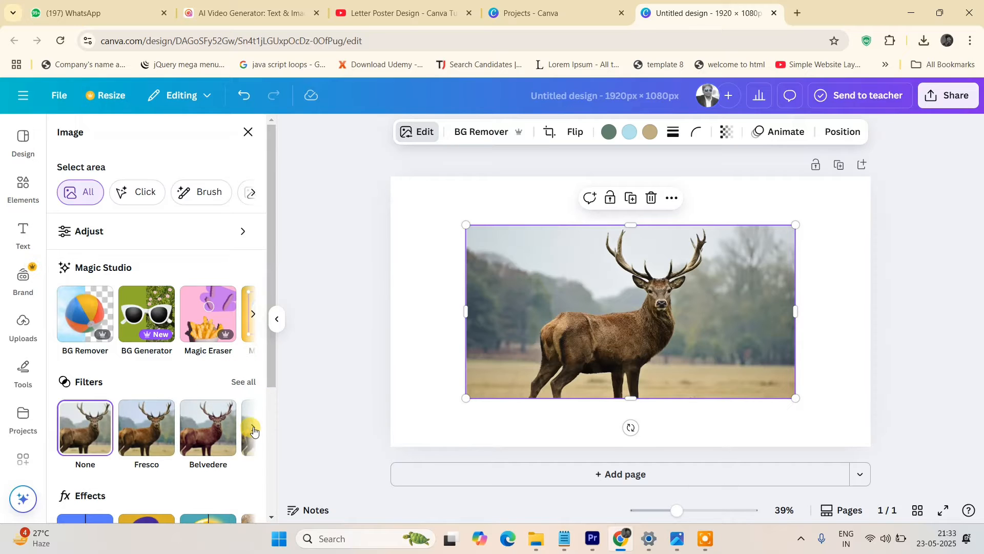
click(253, 428)
click(253, 428)
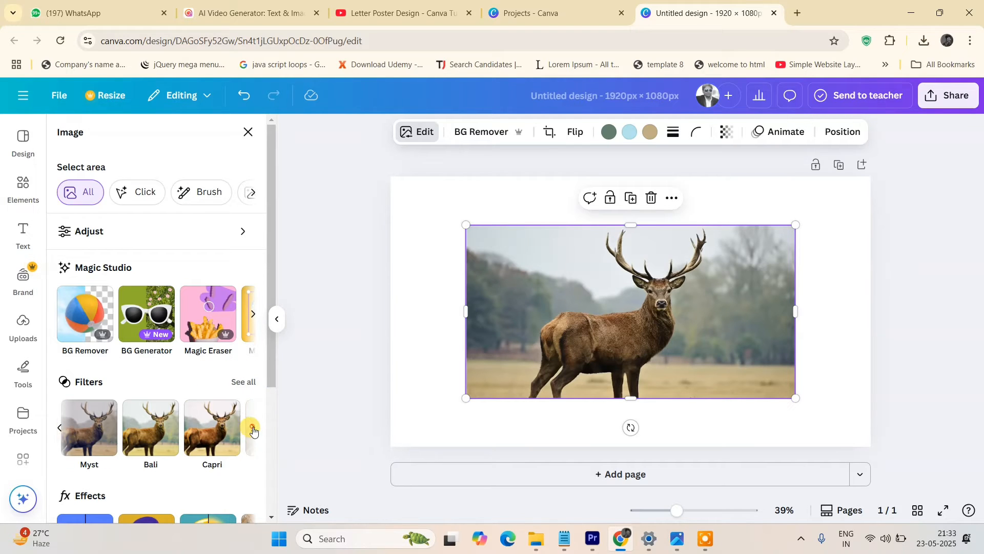
click(210, 432)
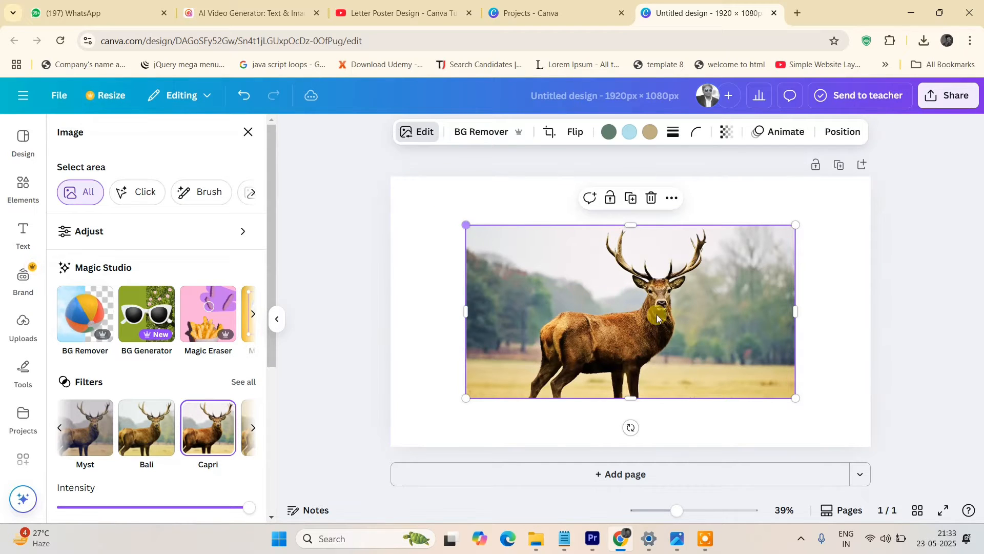
Enlarge the deer photo so it nearly fills the page.
drag(466, 226, 426, 189)
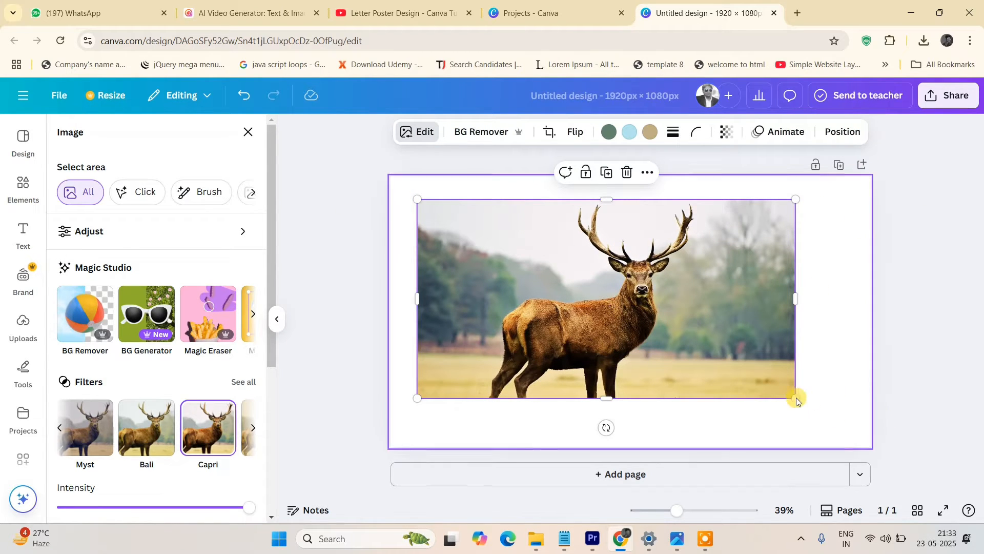
drag(796, 398, 850, 424)
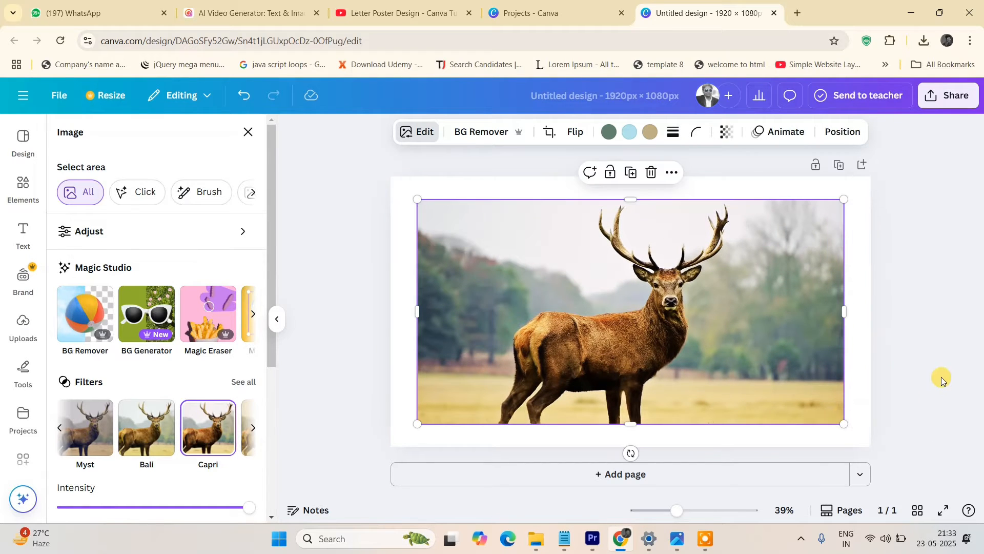
click(933, 349)
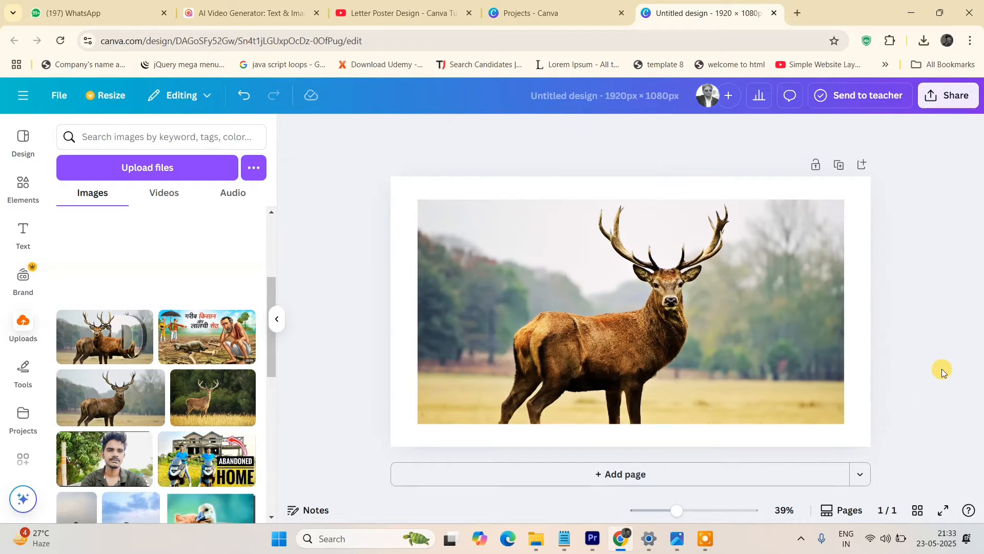
Search elements for d and add a letter D frame to the design.
click(19, 185)
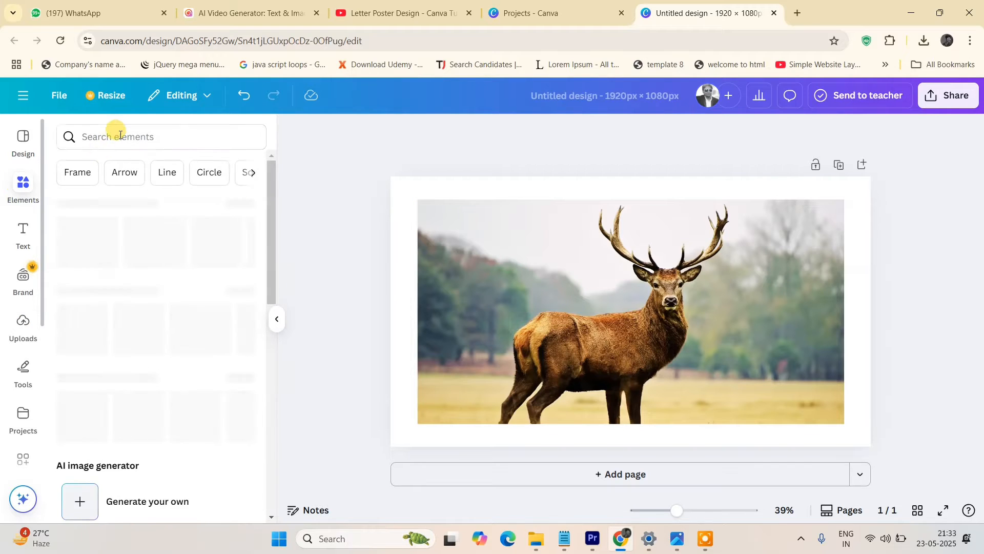
text(d)
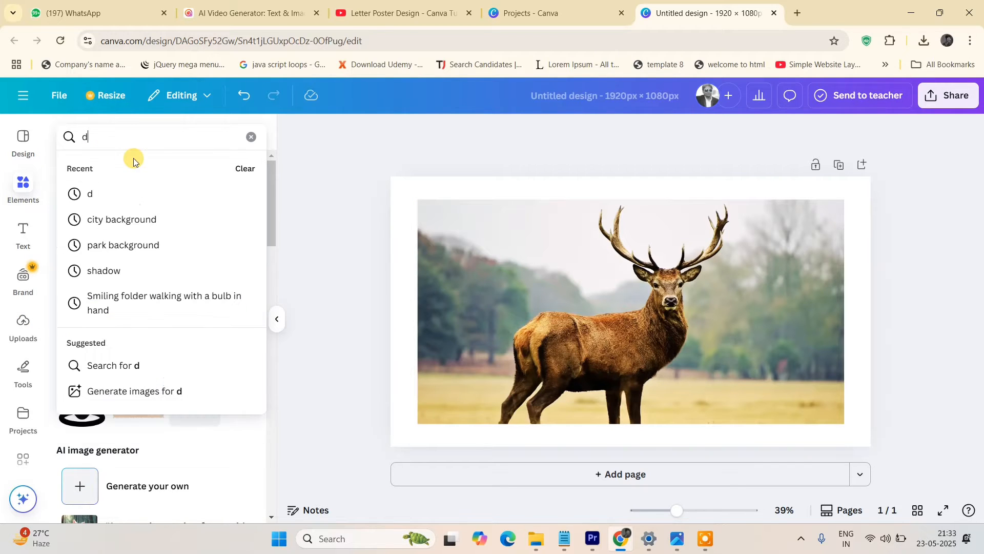
click(122, 192)
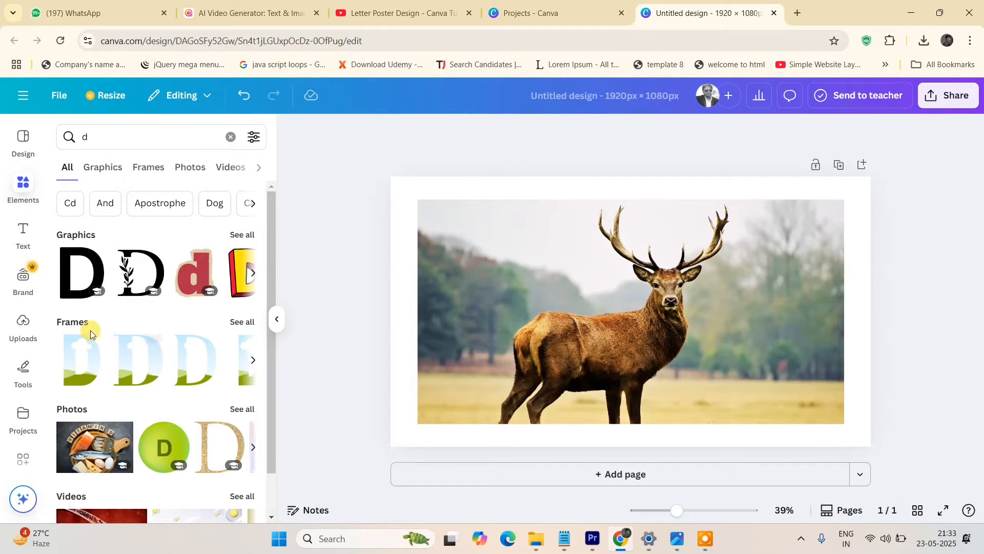
click(99, 360)
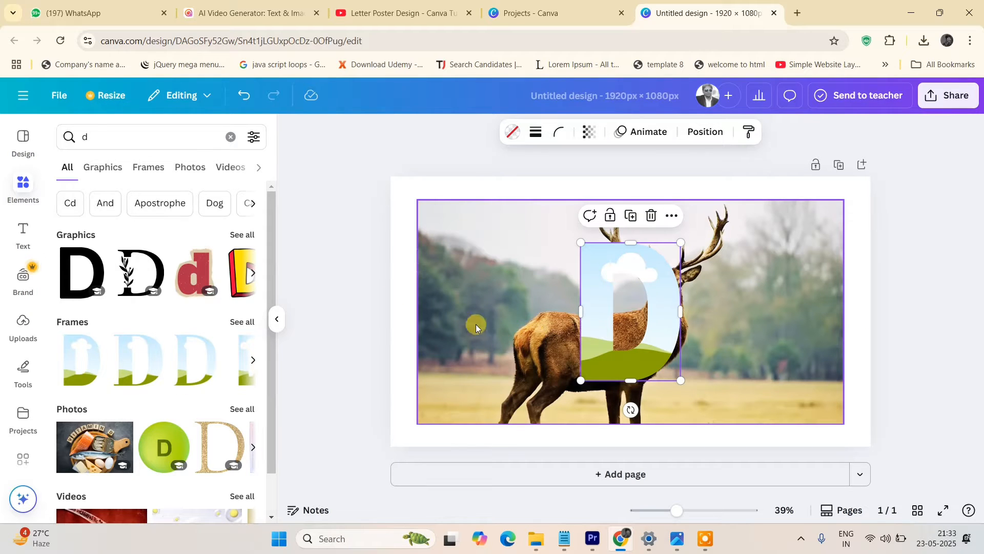
Flip the deer photo horizontally.
click(508, 252)
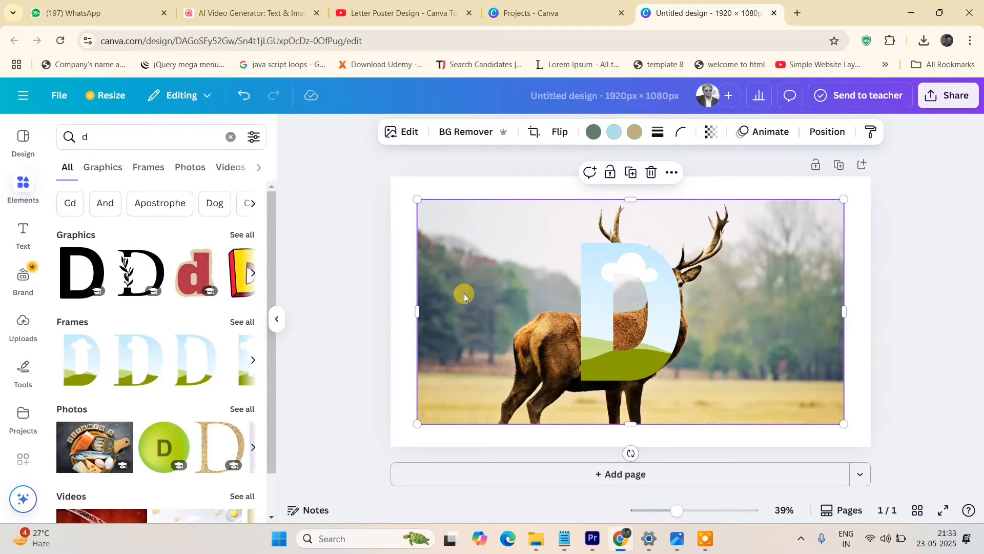
click(560, 132)
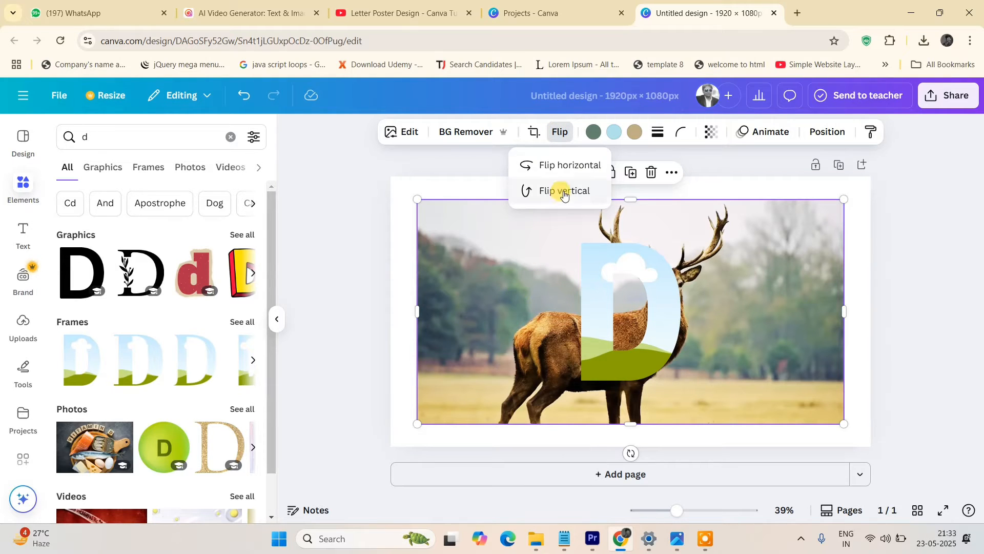
click(563, 172)
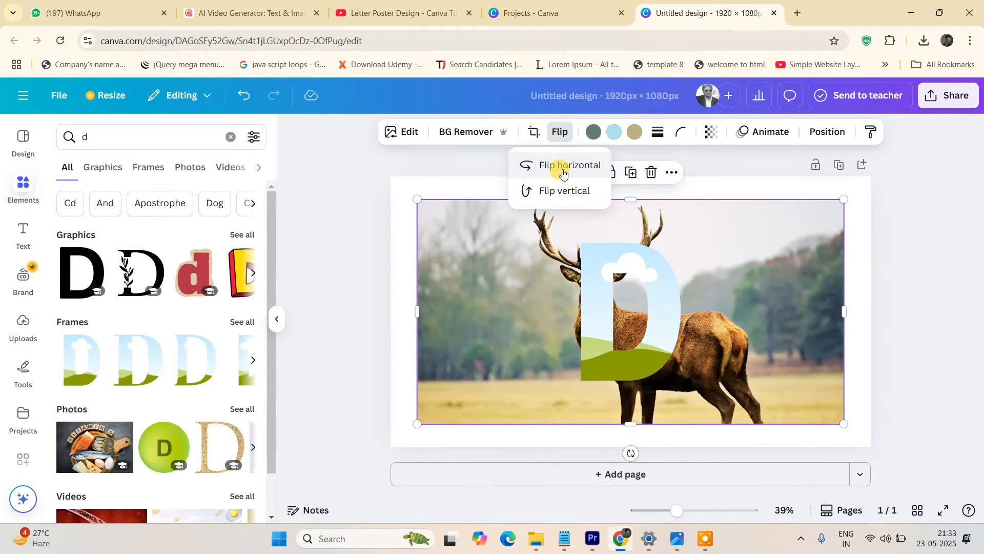
Enlarge the D frame to the full page height and move it over the right half of the photo.
click(592, 284)
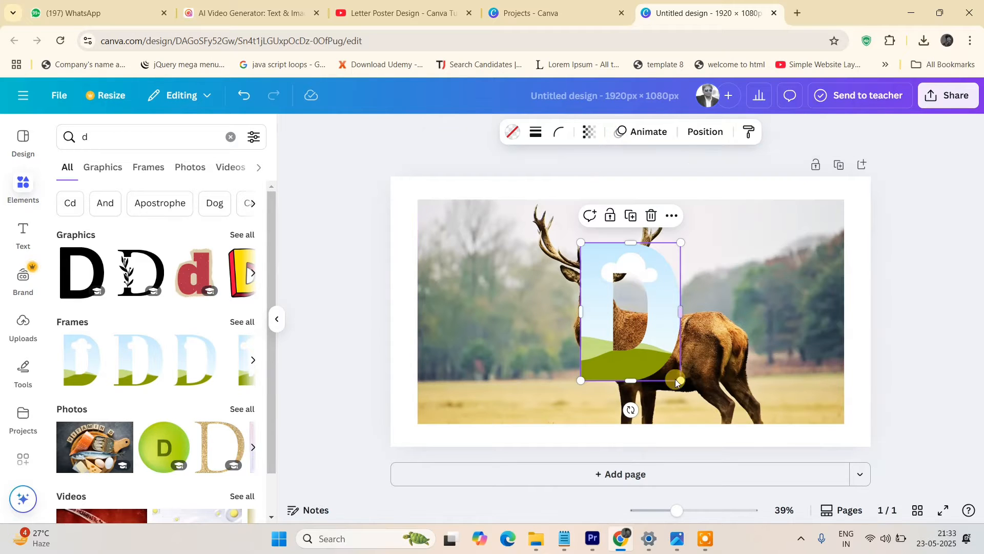
drag(681, 380, 706, 424)
drag(582, 241, 553, 193)
drag(637, 325, 702, 321)
drag(772, 417, 775, 420)
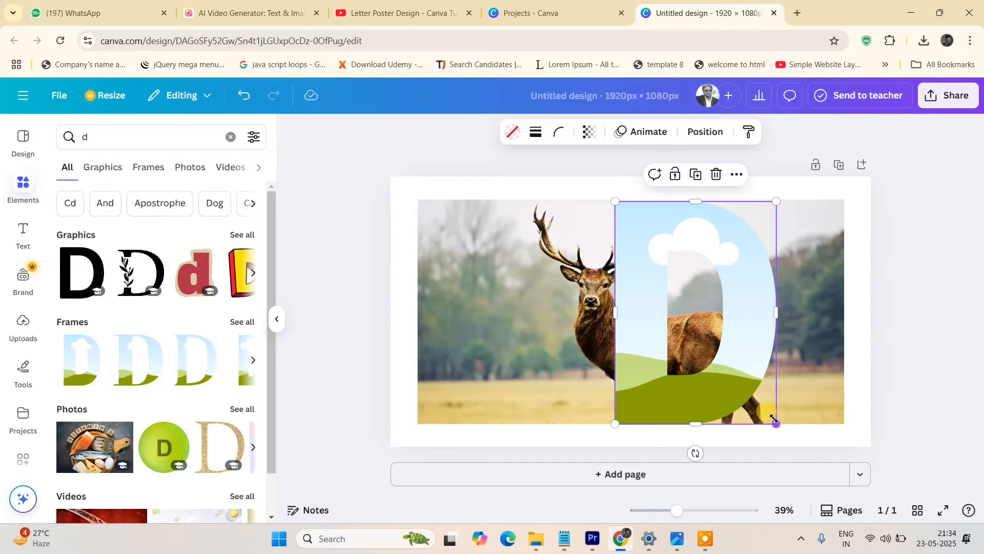
click(893, 287)
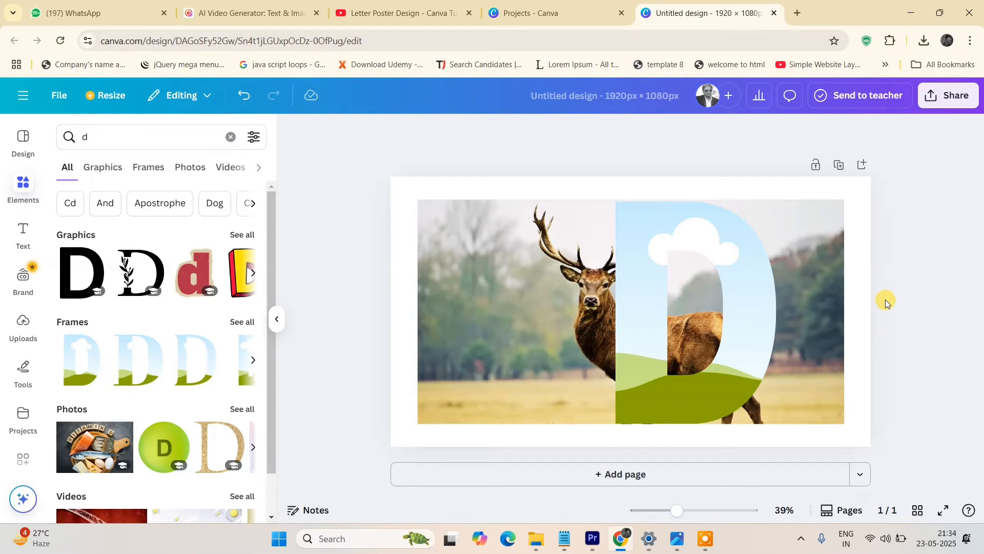
Add the uploaded standing-deer photo over the design and flip it horizontally.
click(482, 327)
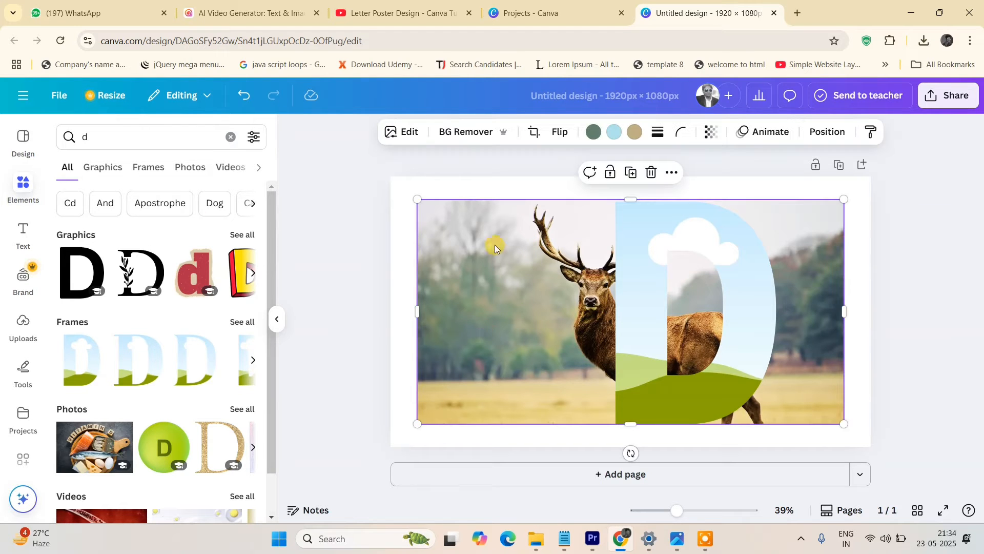
click(21, 334)
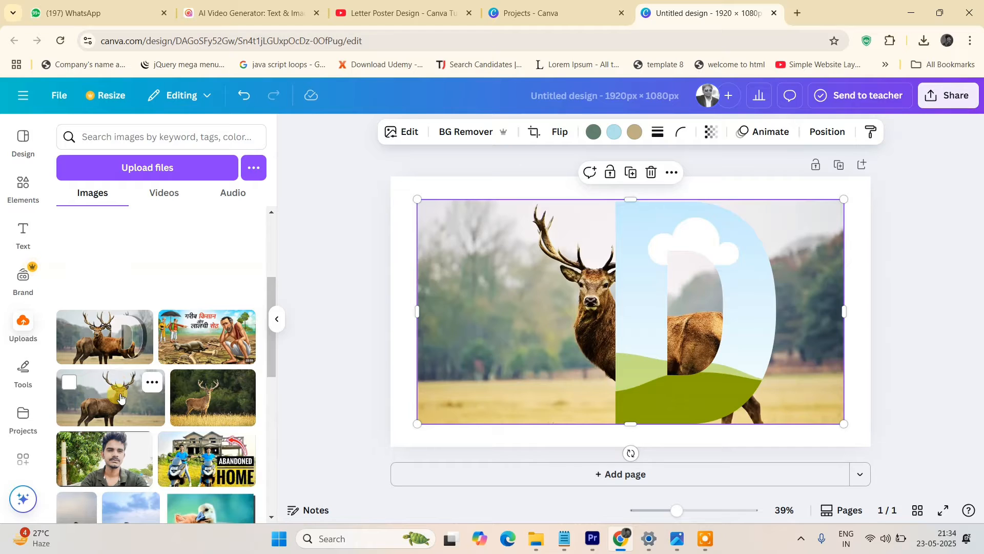
drag(118, 394, 633, 362)
click(559, 133)
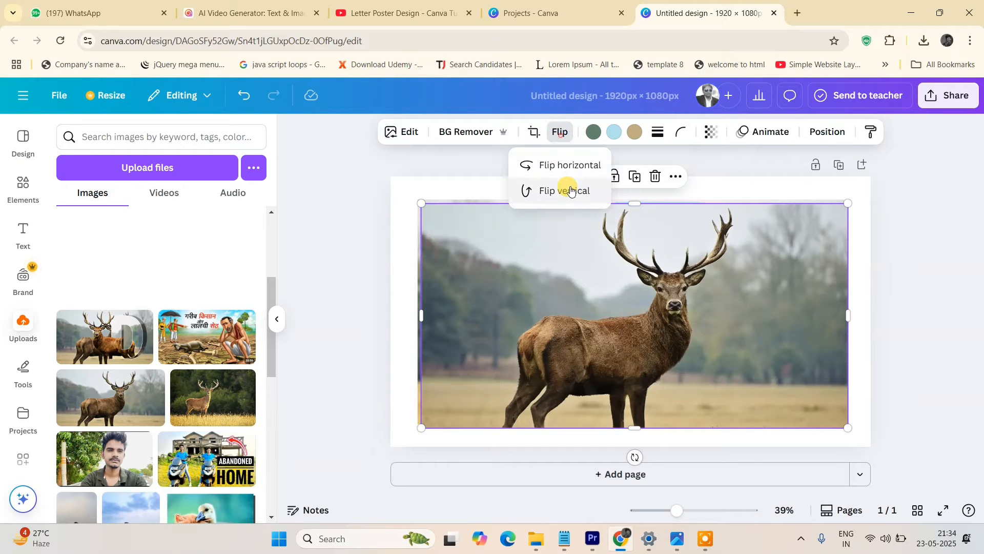
click(574, 165)
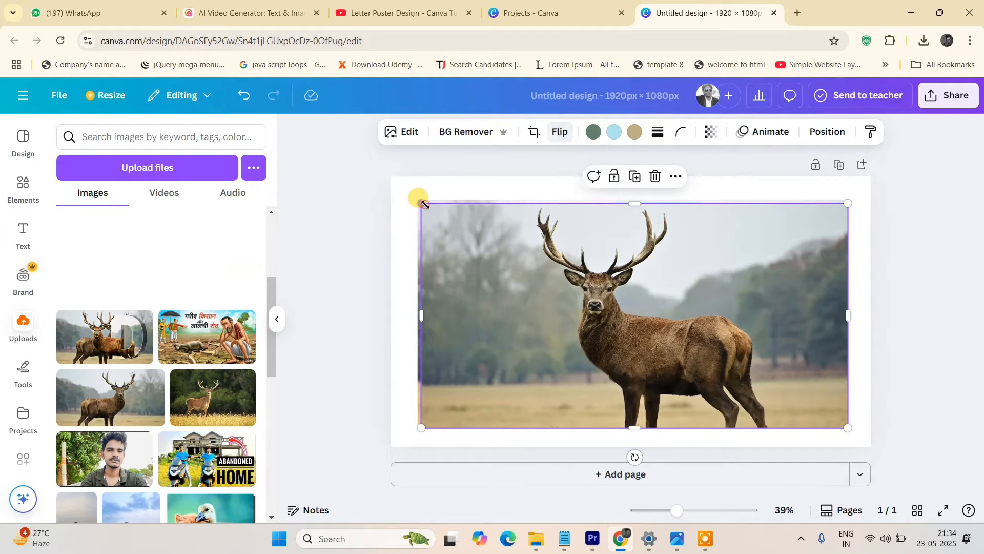
Align the new deer photo's top-left corner with the background photo's edge.
drag(421, 201, 418, 199)
click(918, 347)
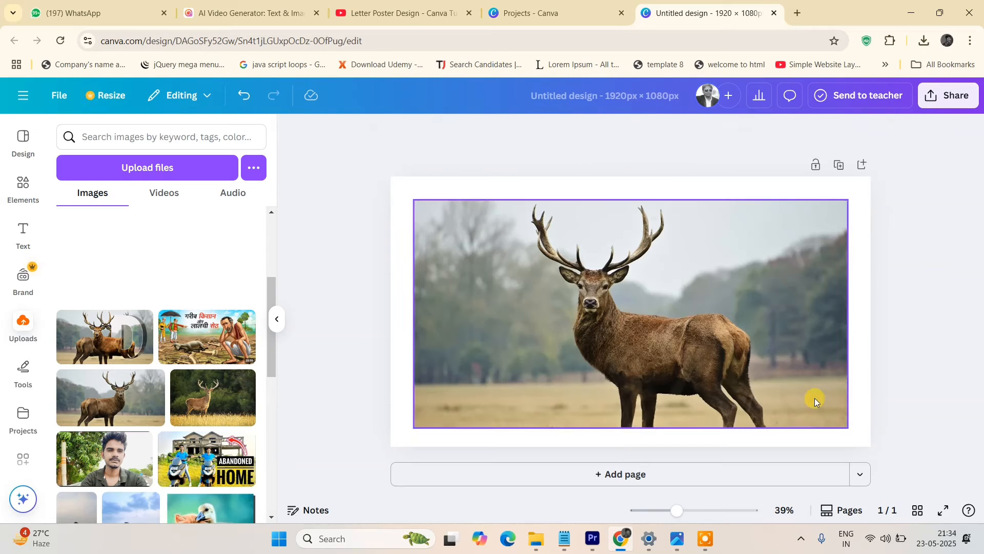
click(815, 398)
click(923, 338)
click(726, 331)
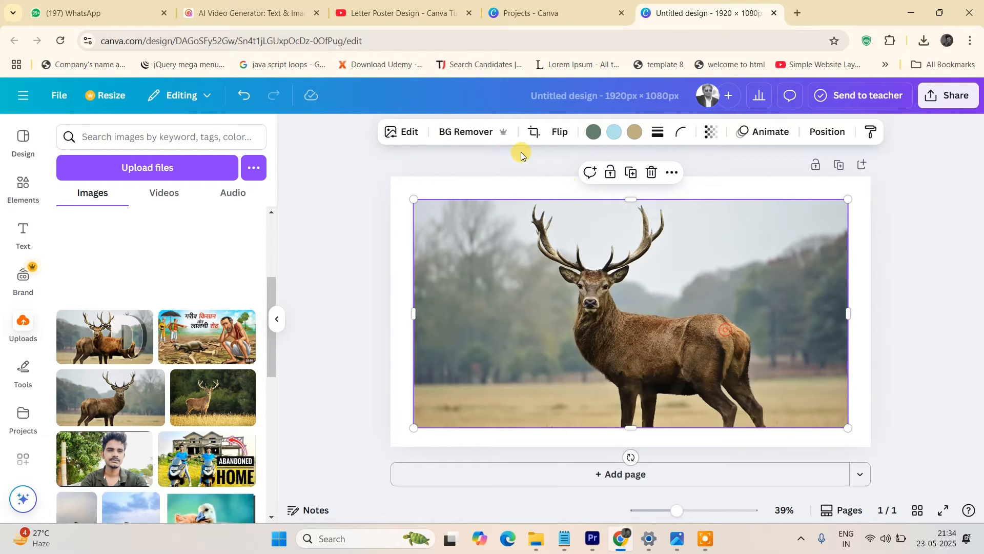
Apply the Capri filter to the new deer photo.
click(402, 132)
click(250, 428)
click(251, 428)
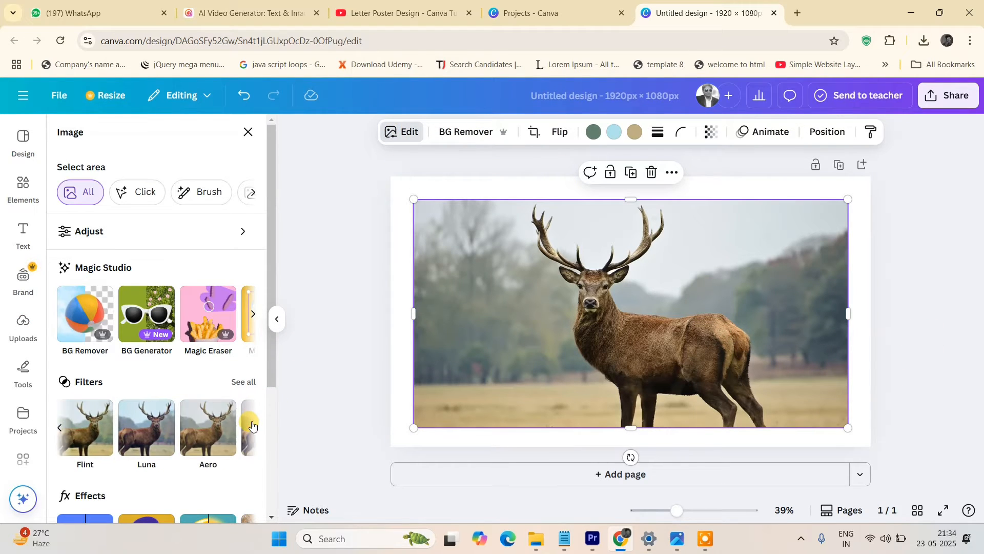
click(250, 428)
click(250, 428)
click(208, 431)
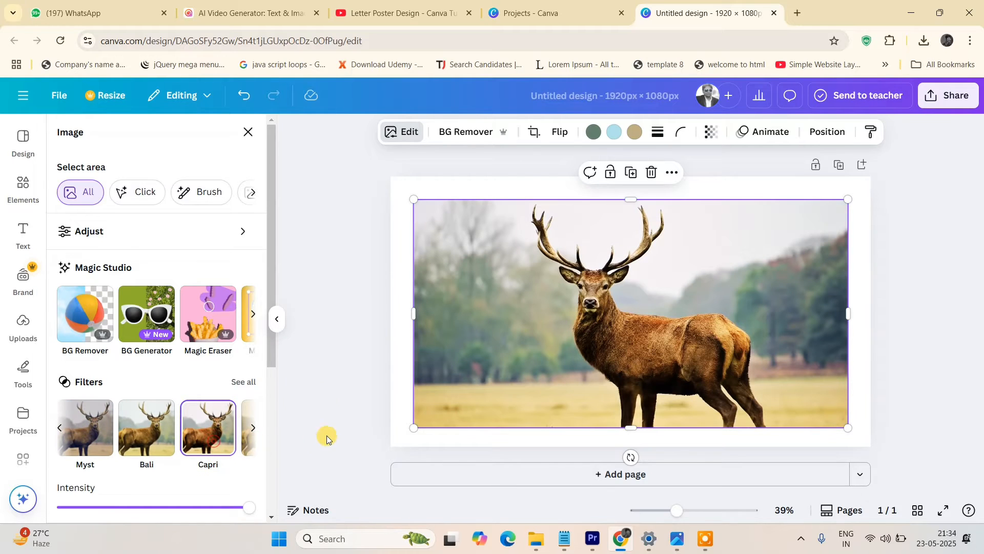
click(324, 356)
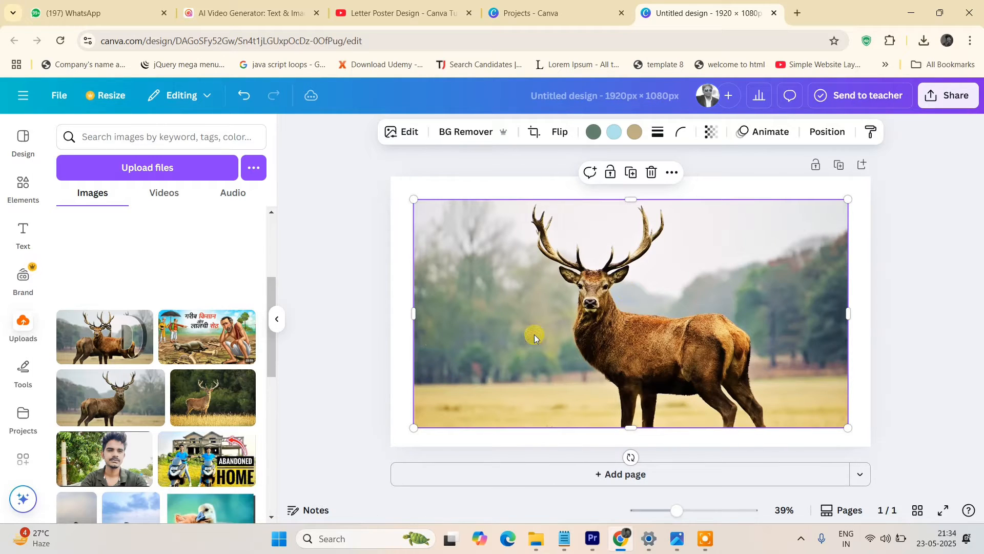
Place the deer photo into the D frame and shift it inside so it lines up with the background deer.
drag(592, 331, 645, 364)
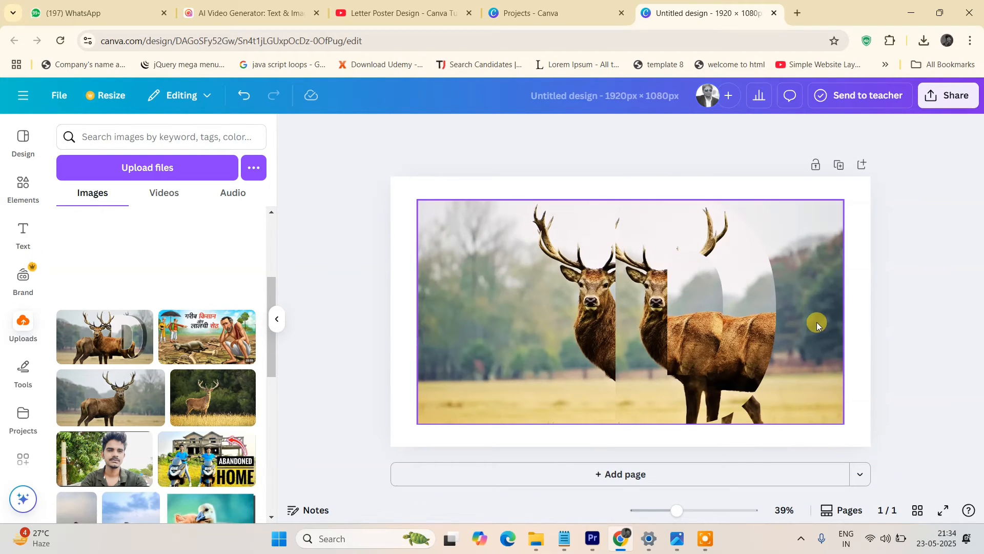
click(628, 317)
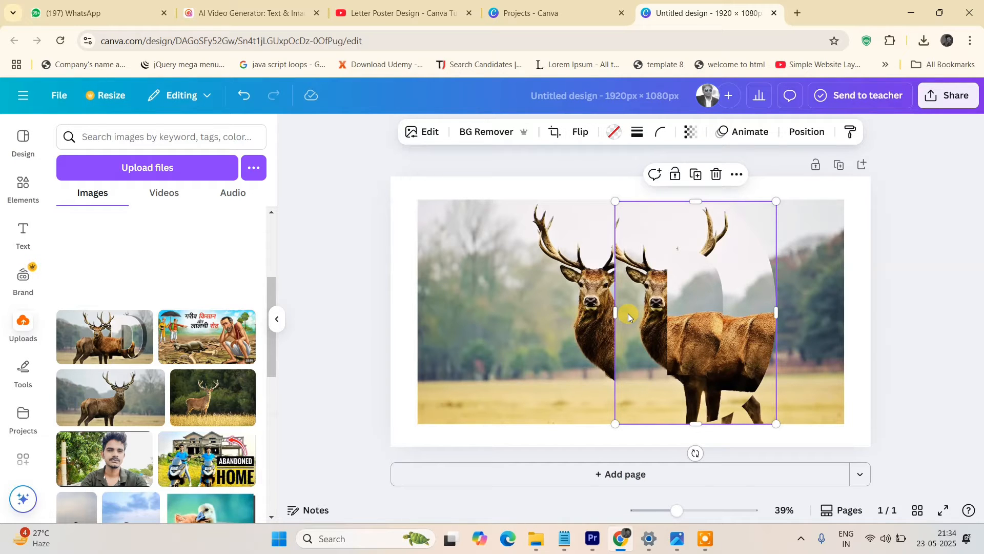
double_click(629, 313)
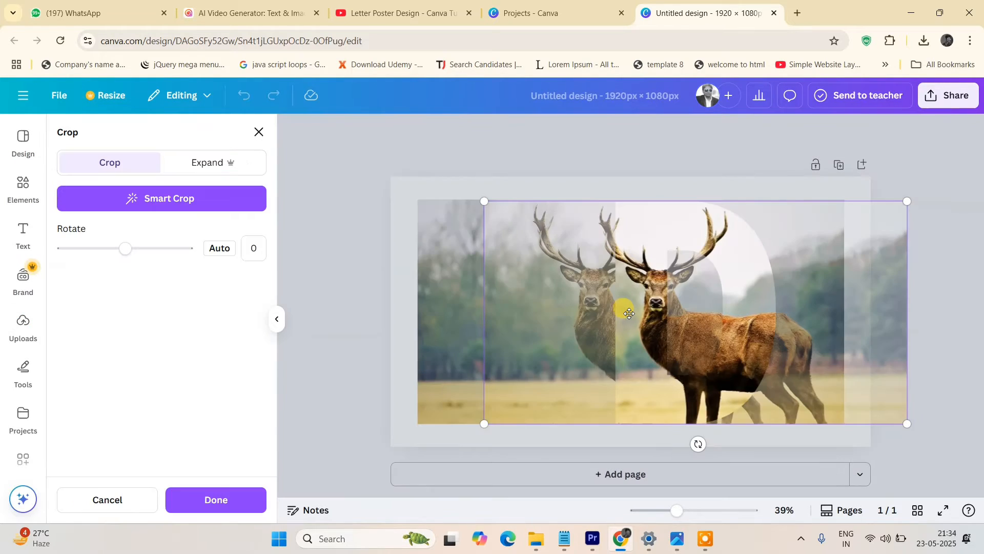
mouse_move(690, 335)
mouse_down()
mouse_move(620, 326)
mouse_move(618, 316)
mouse_up()
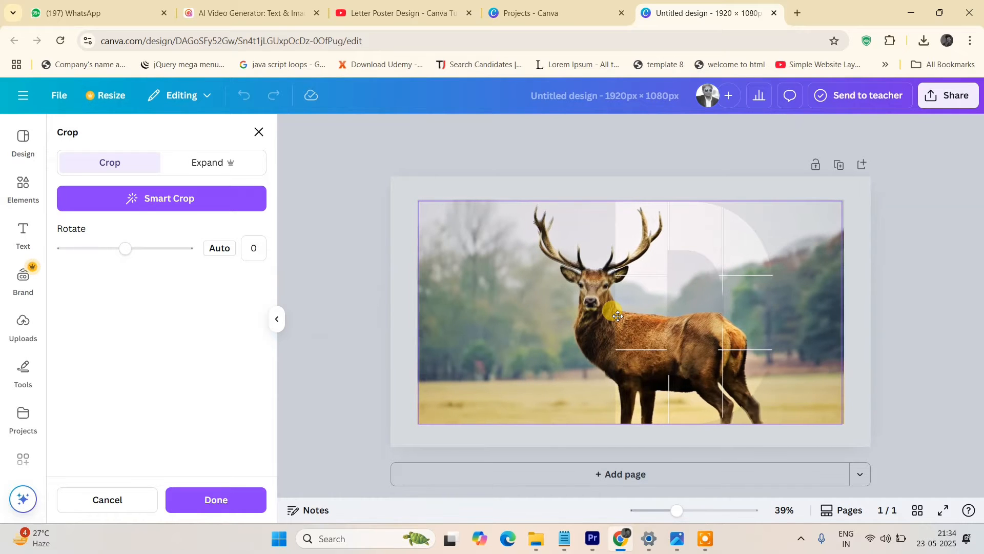
click(884, 344)
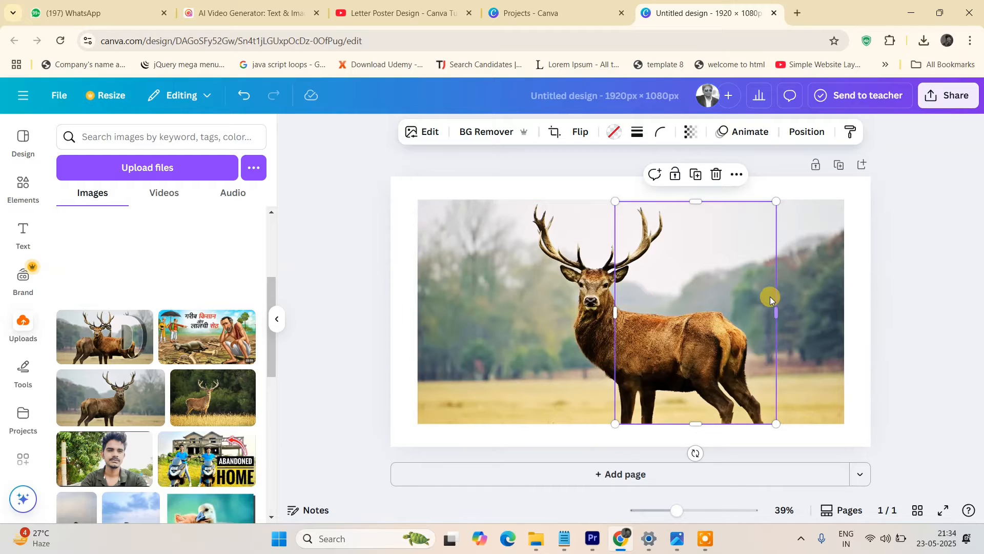
Duplicate the D frame and give the copy a solid border of weight 1.
click(696, 174)
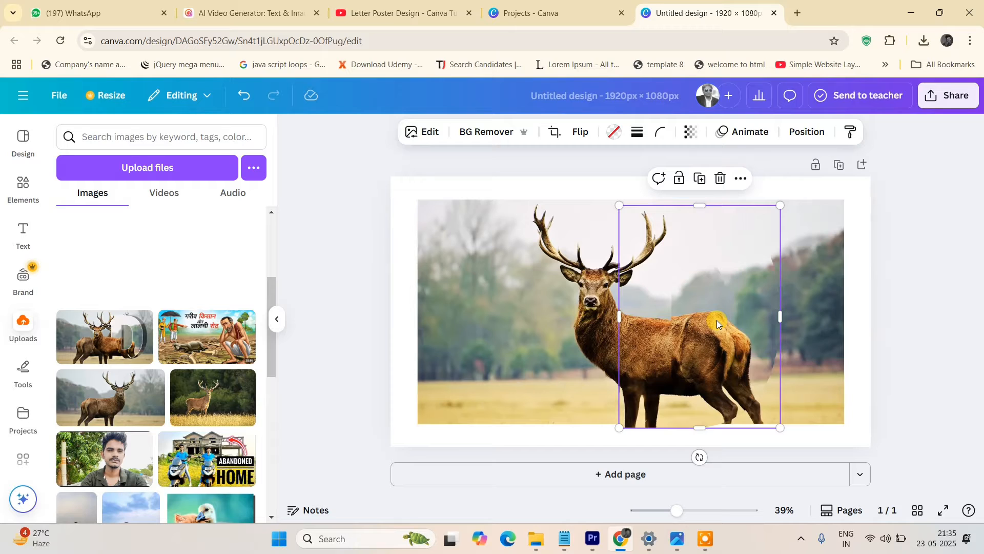
click(634, 137)
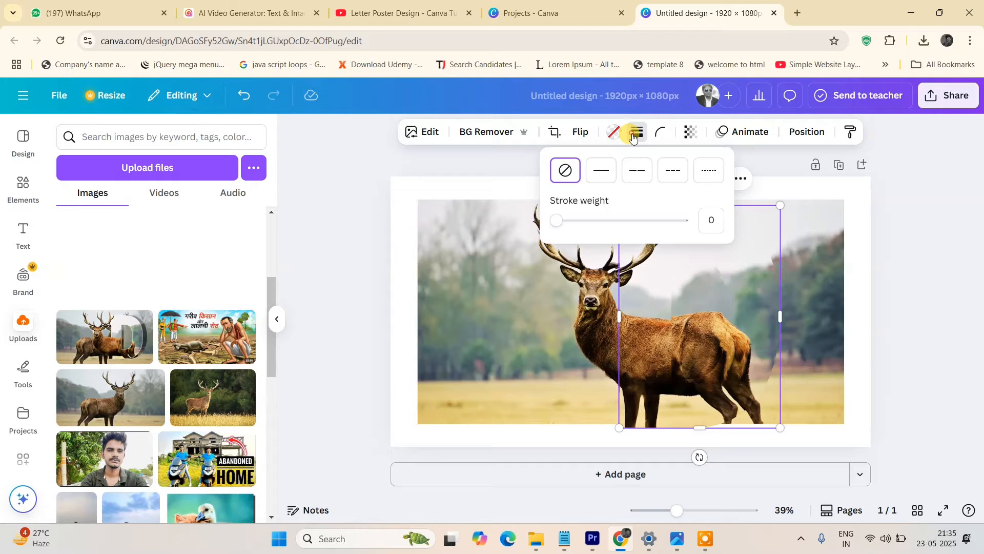
click(562, 224)
drag(562, 224, 557, 224)
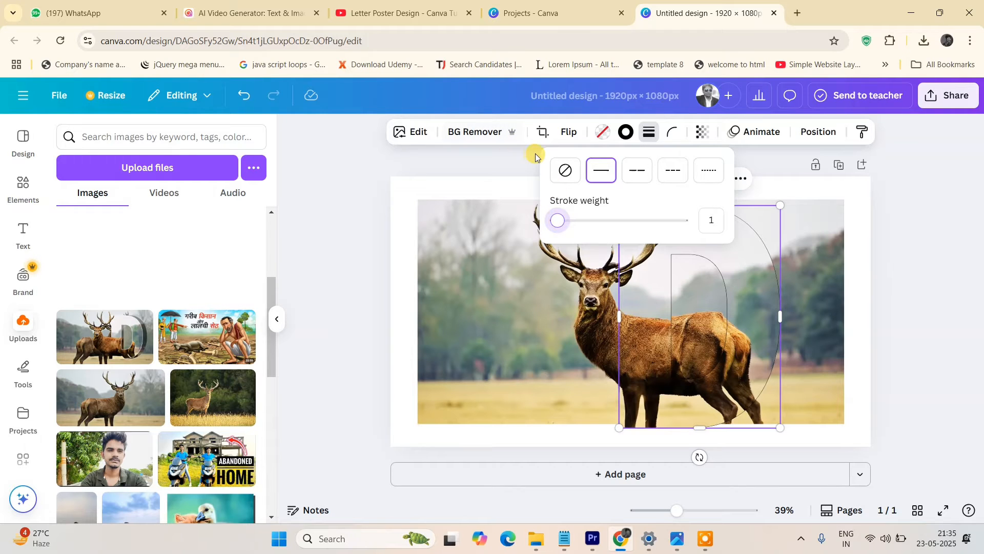
Set the duplicate frame's border colour to white.
click(628, 134)
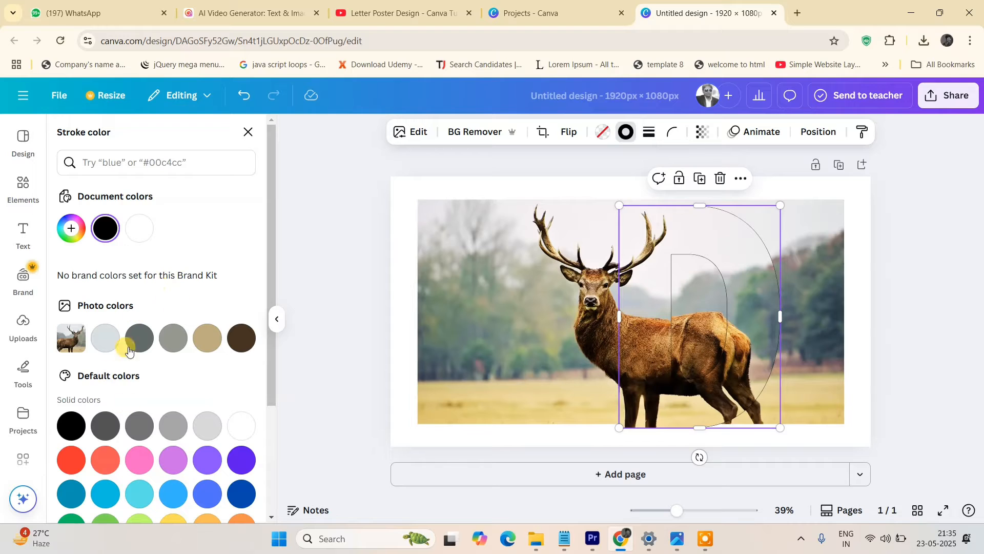
click(141, 230)
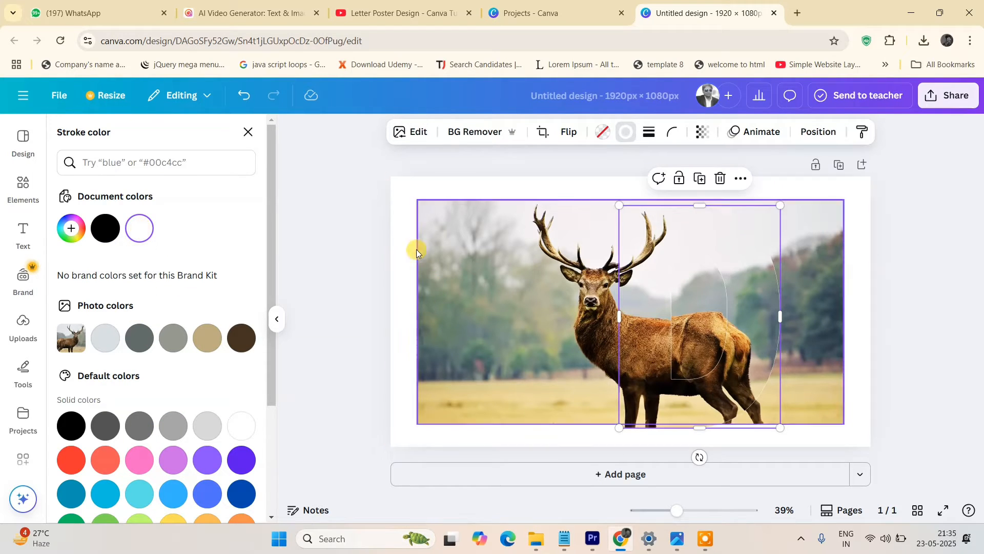
key(Escape)
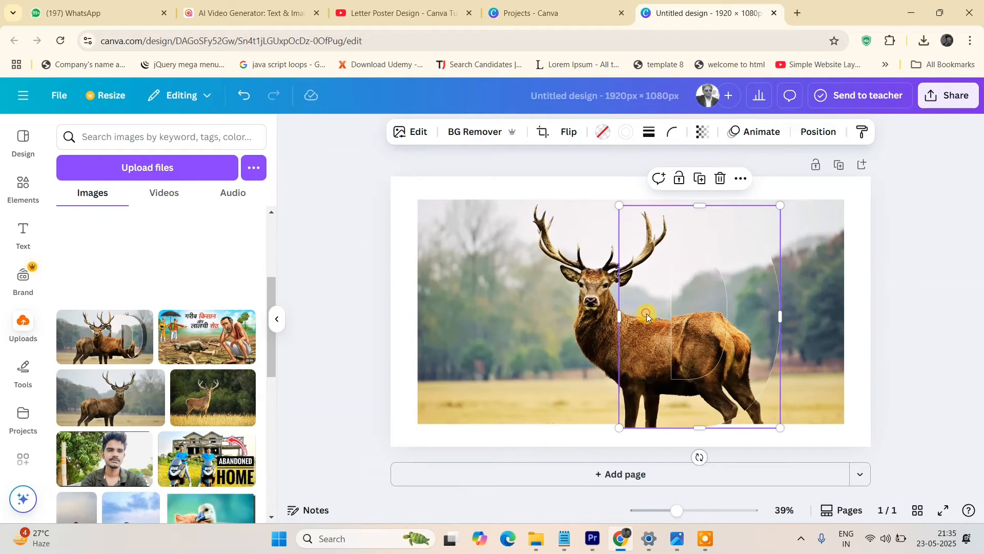
Set the duplicate frame image's brightness to -100.
click(415, 132)
scroll(213, 375, down, 4)
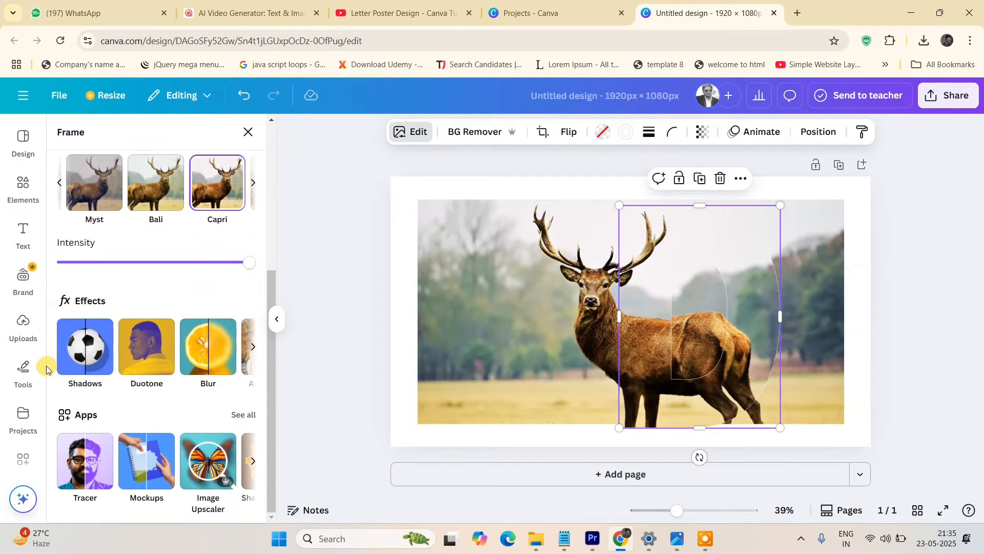
scroll(124, 369, up, 5)
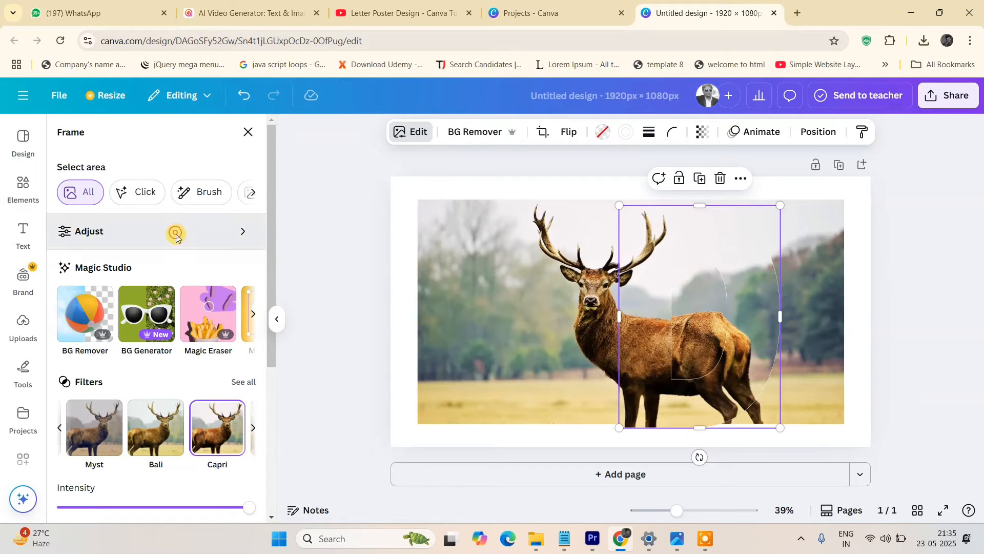
click(175, 232)
drag(138, 428, 62, 429)
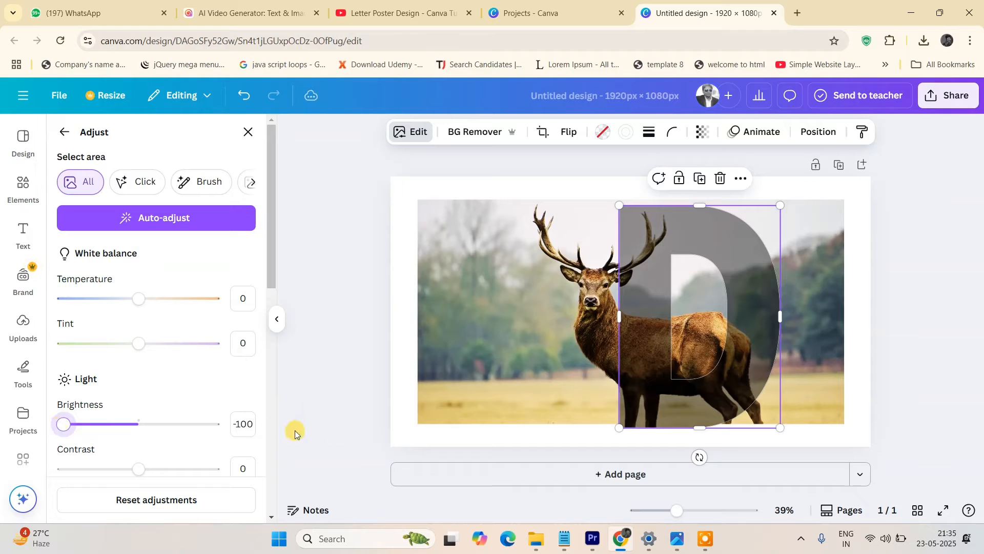
click(318, 403)
click(331, 393)
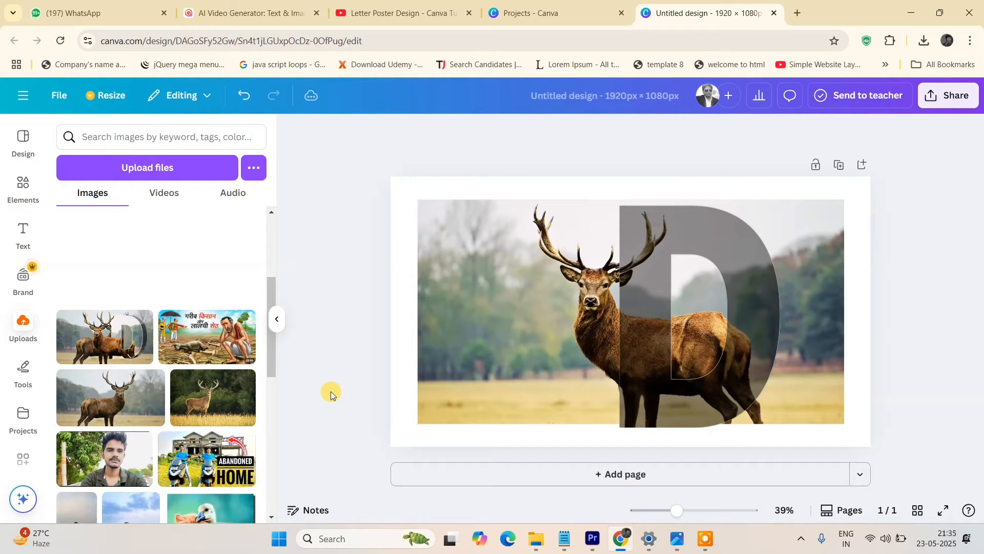
click(635, 353)
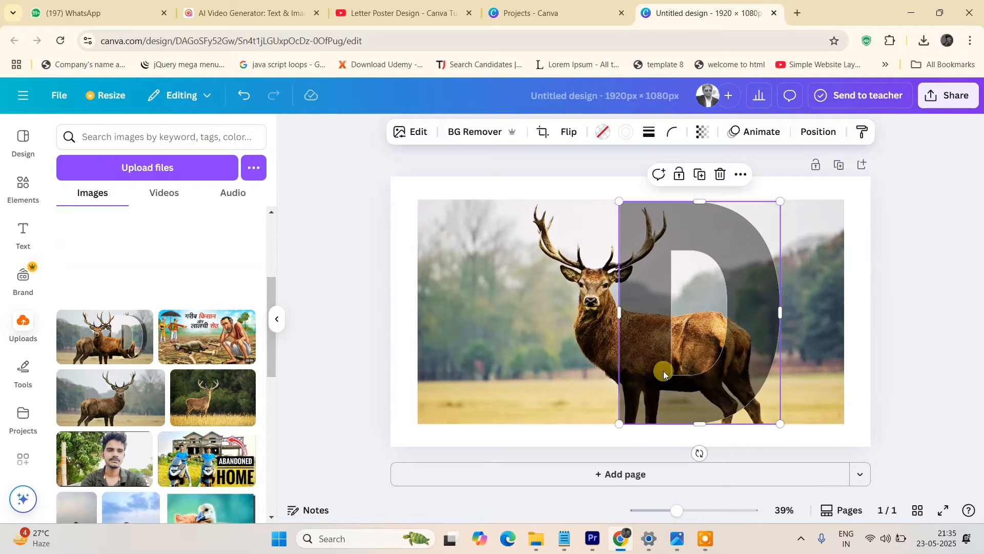
click(933, 299)
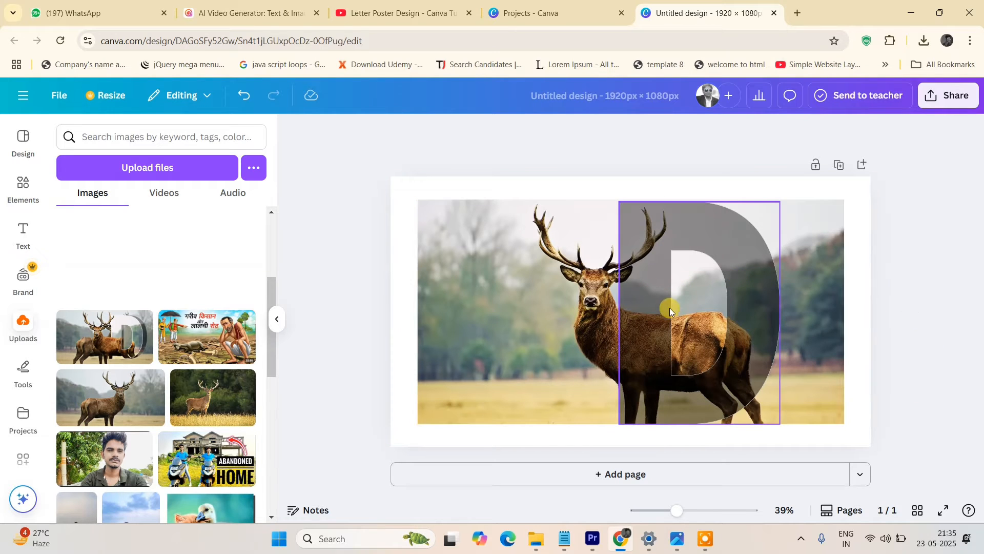
click(636, 300)
click(911, 283)
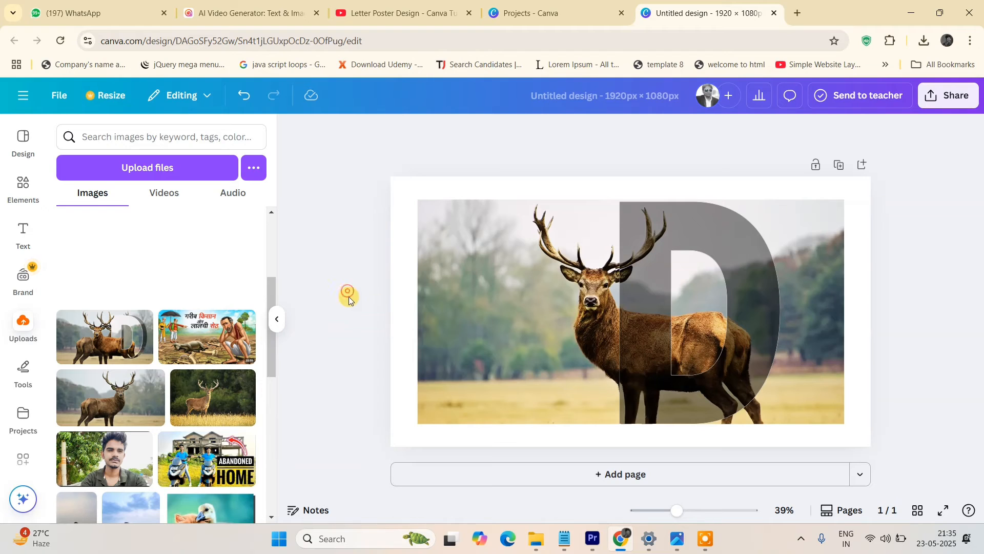
Remove the background from the background deer photo with BG Remover.
click(659, 302)
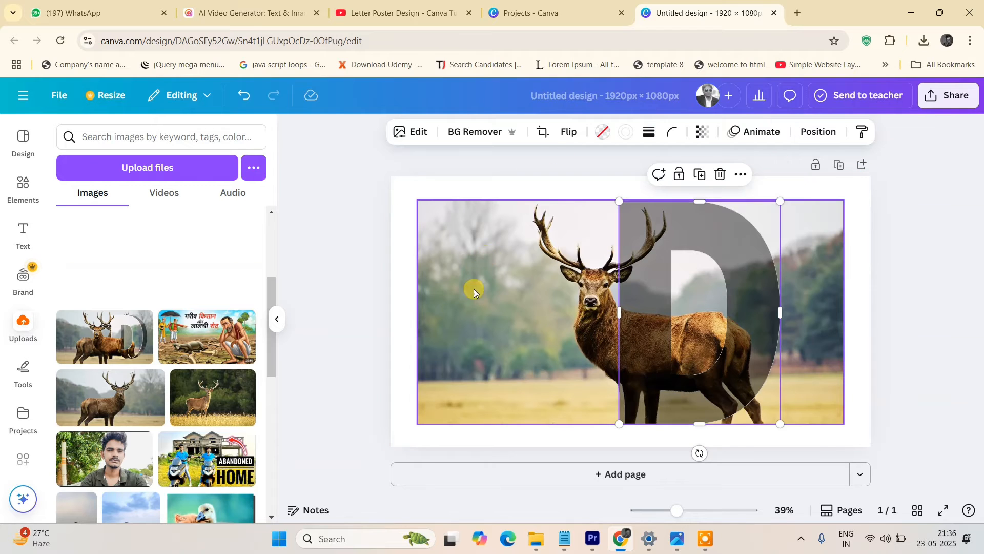
click(457, 298)
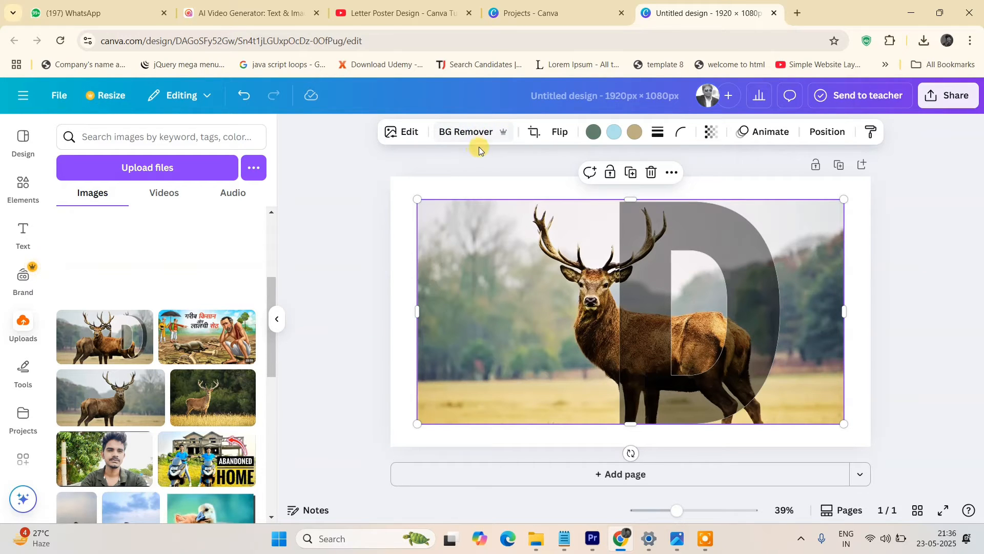
click(396, 132)
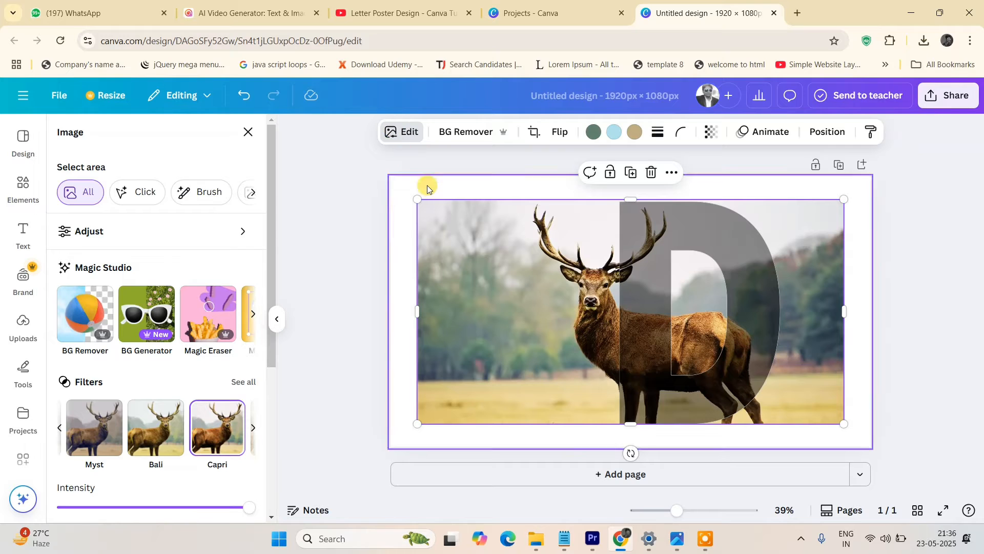
click(85, 319)
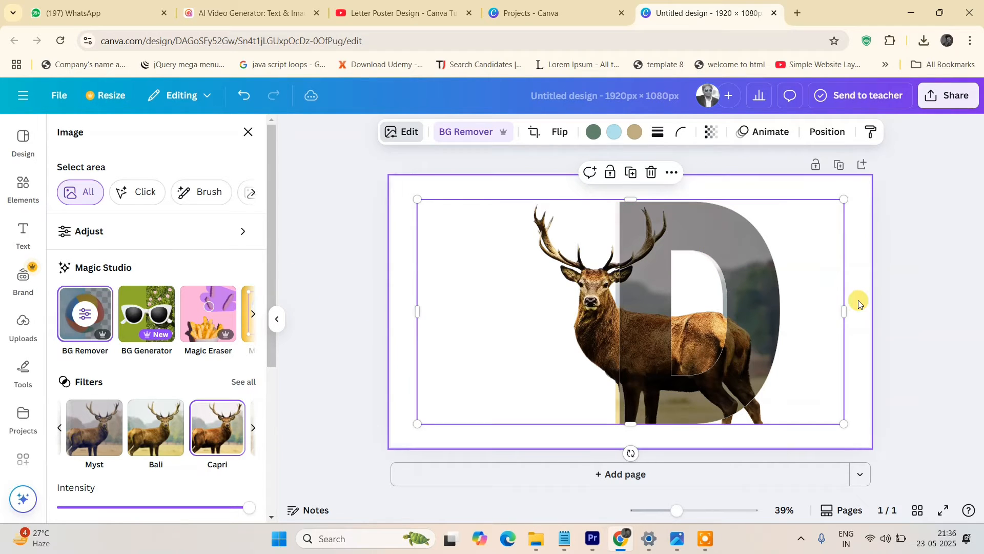
Crop the background photo from both sides to a narrow strip just left of the D frame.
drag(846, 310, 631, 286)
drag(416, 310, 528, 322)
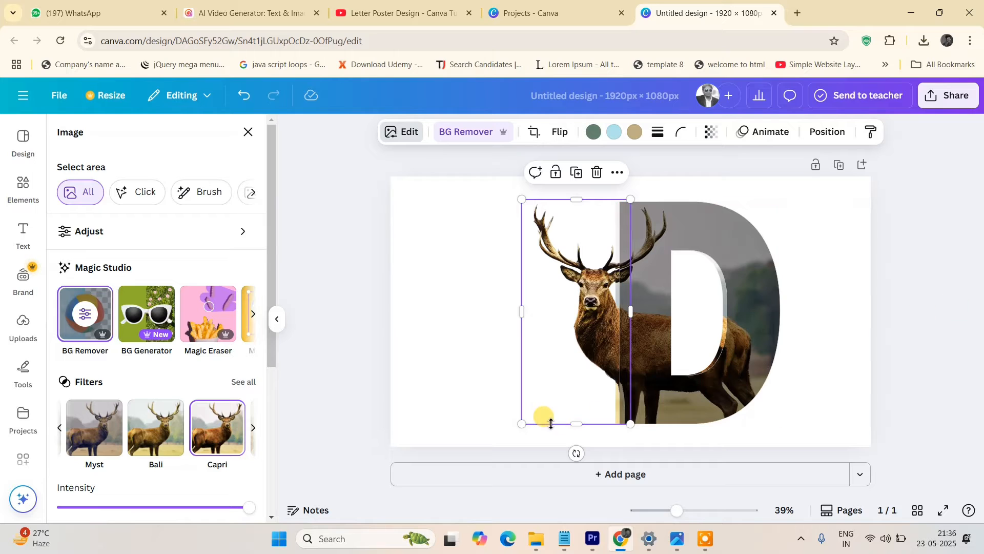
mouse_move(577, 424)
mouse_down()
mouse_move(575, 380)
mouse_move(580, 424)
mouse_up()
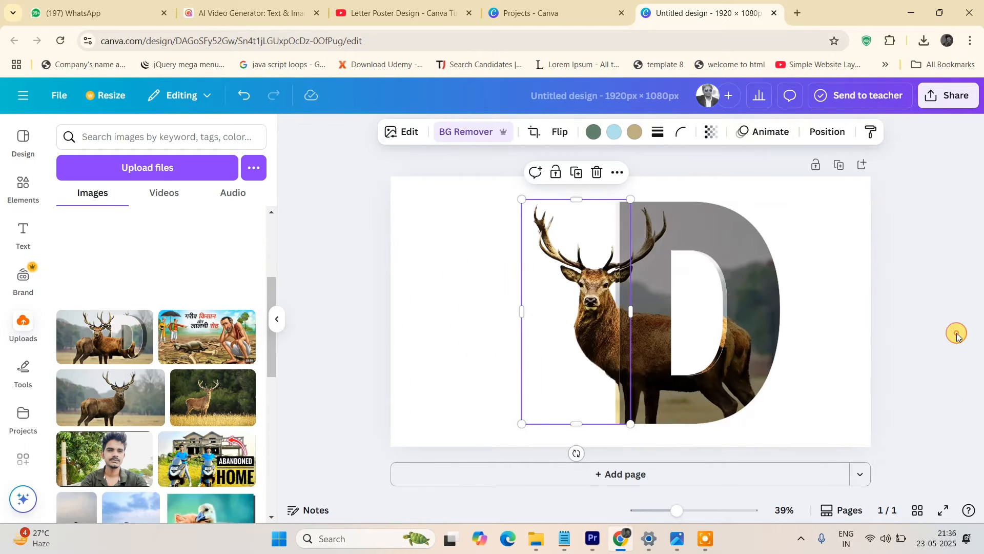
Download the design as a 1920 × 1080 PNG with a transparent background.
click(956, 334)
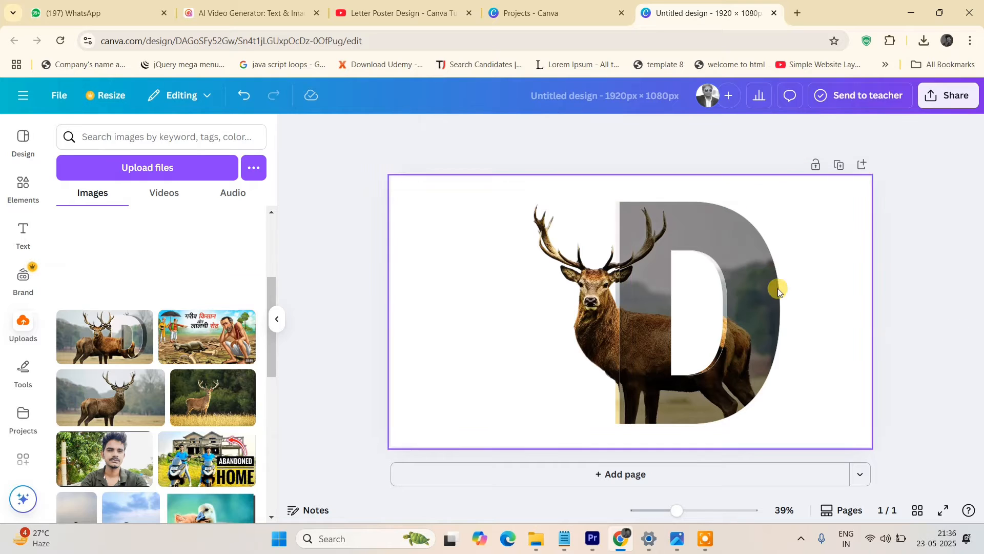
click(958, 94)
click(754, 359)
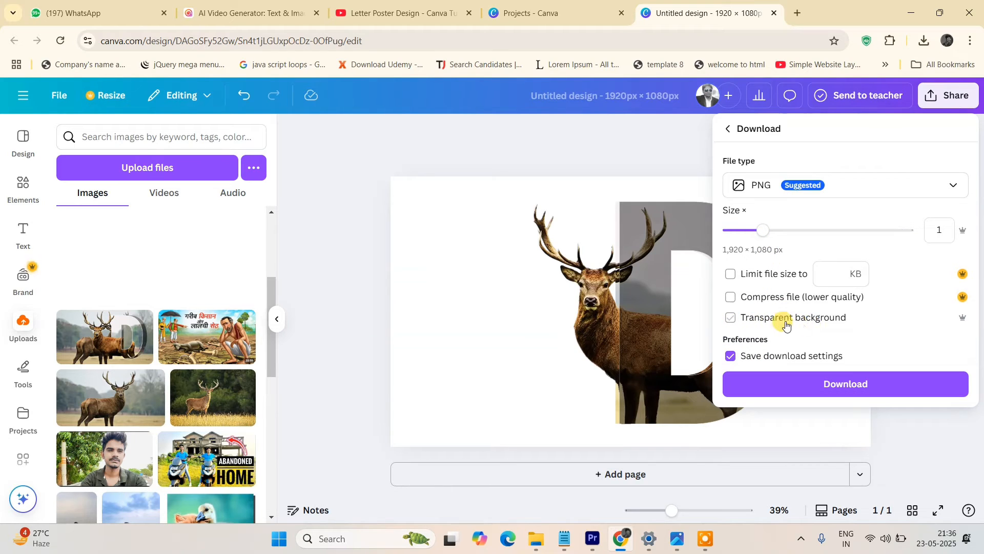
click(731, 316)
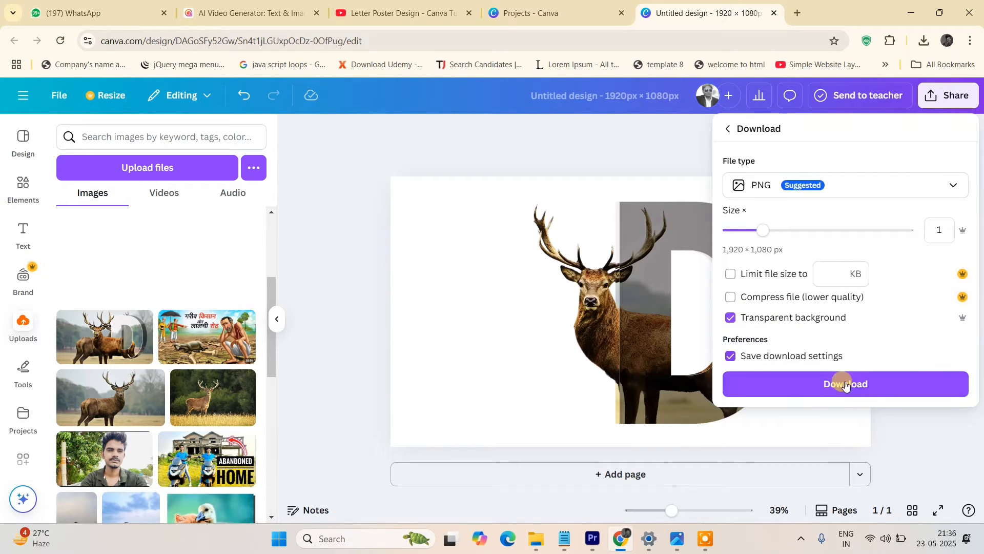
click(865, 388)
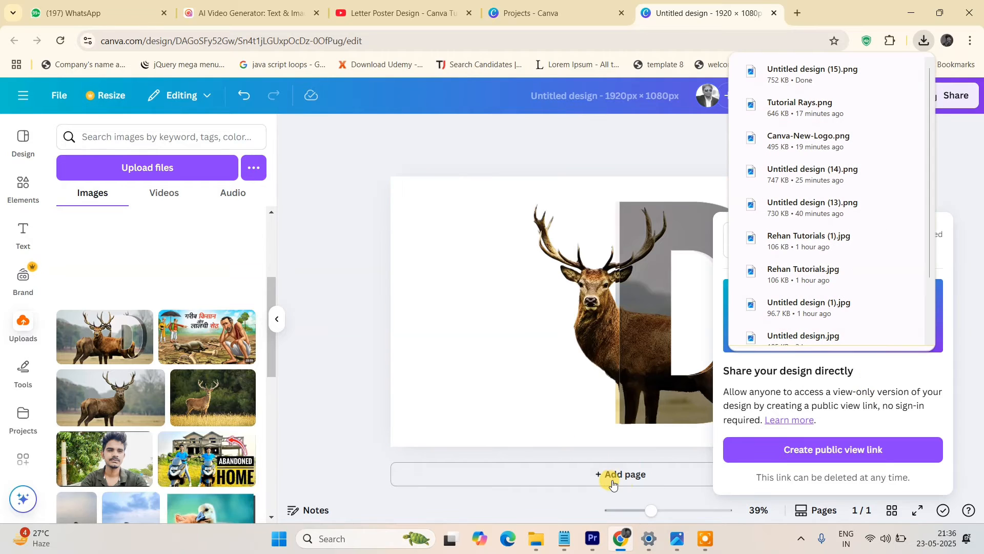
Add a second page and upload the downloaded PNG 'Untitled design (15)', placing it on the new page.
click(629, 482)
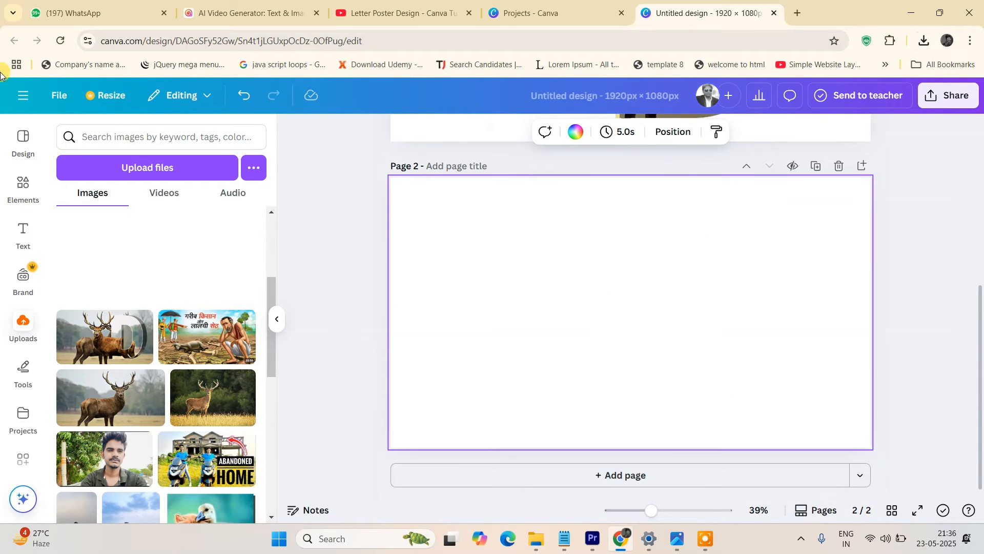
click(146, 168)
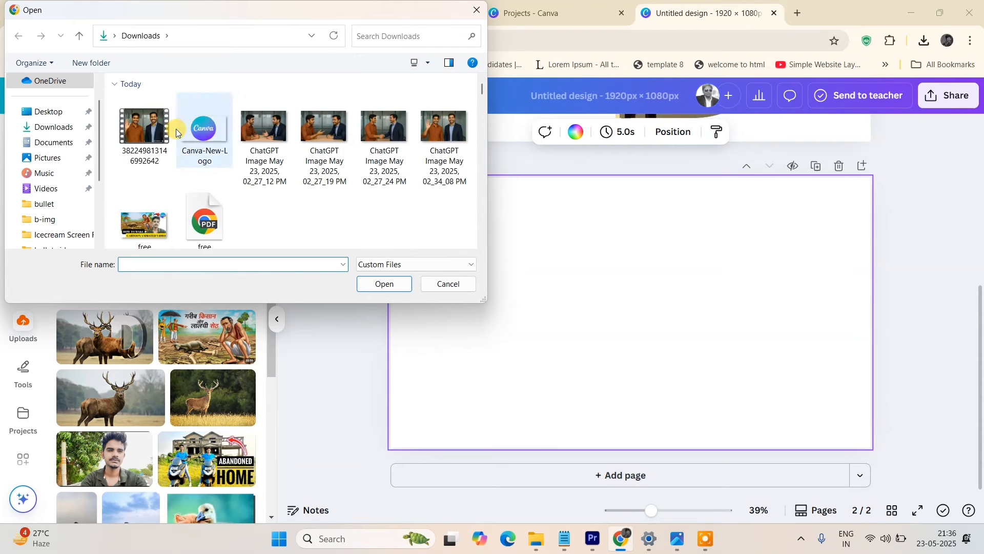
click(152, 133)
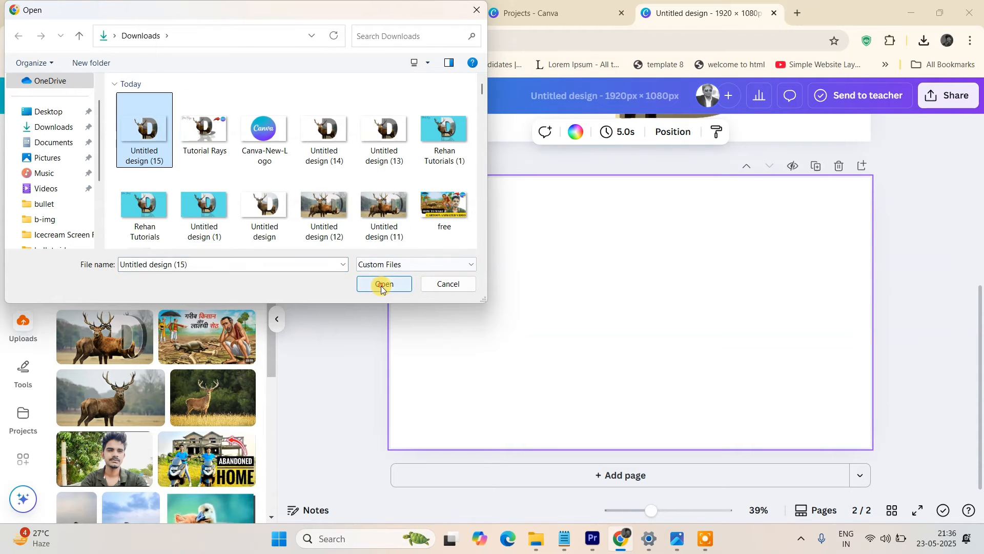
click(382, 285)
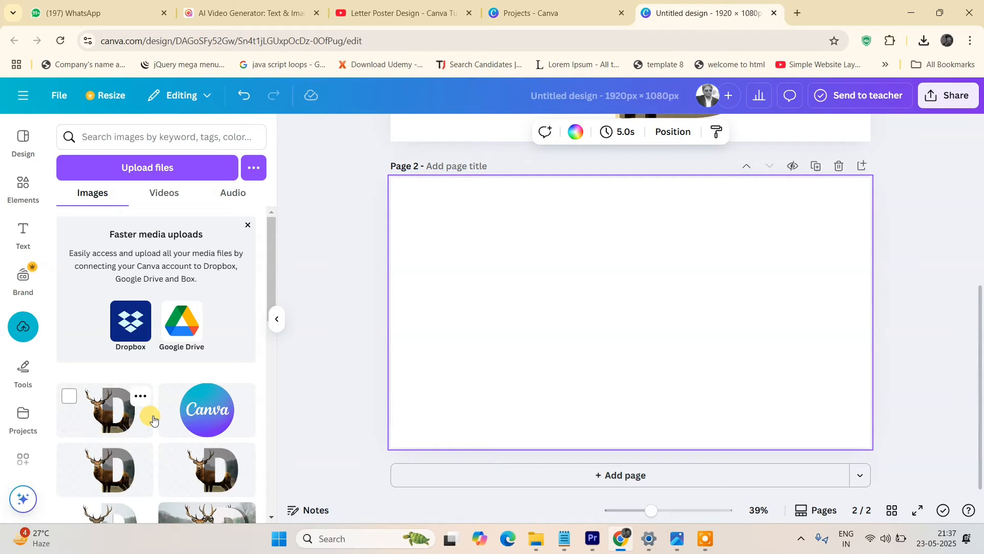
click(116, 410)
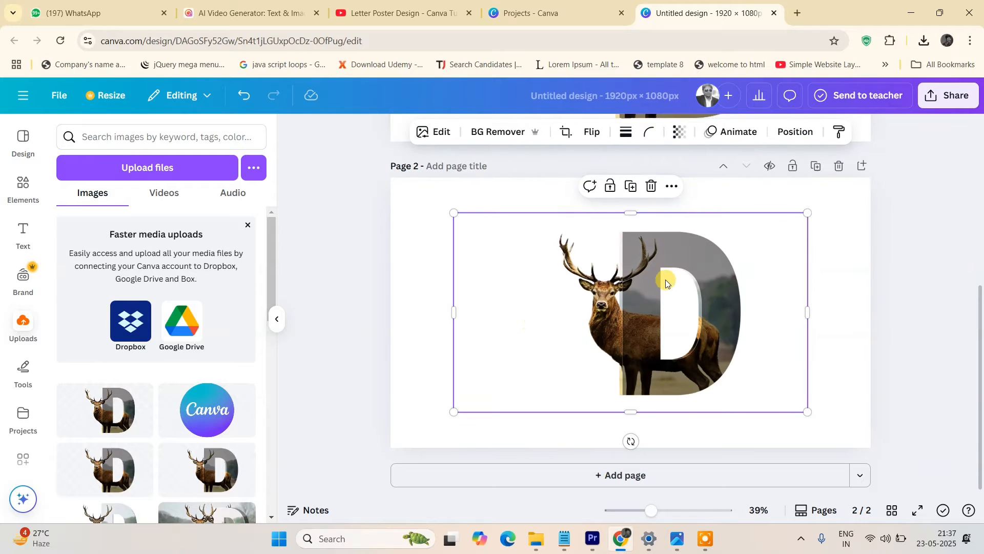
Enlarge the placed image and trim its empty left, top and bottom margins.
drag(453, 213, 391, 177)
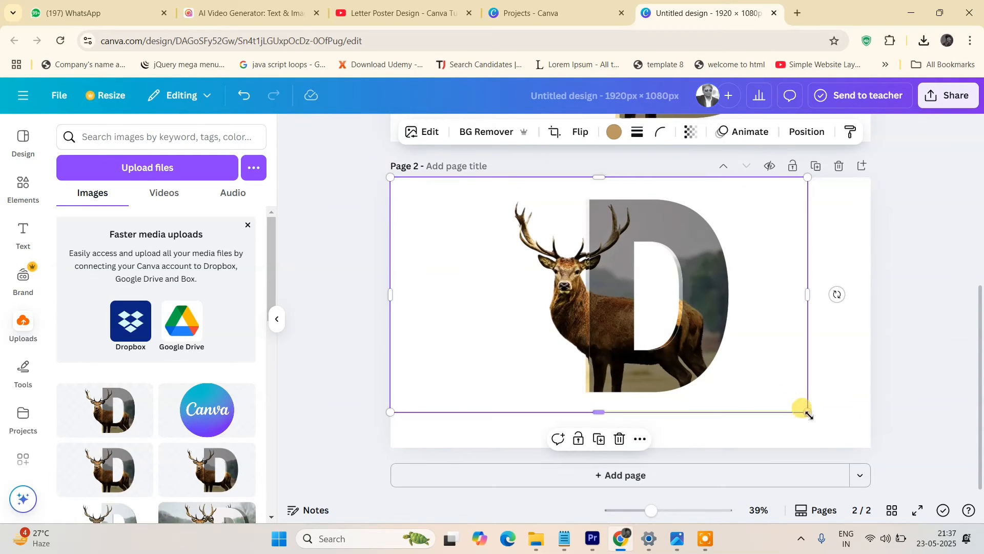
drag(807, 411, 845, 416)
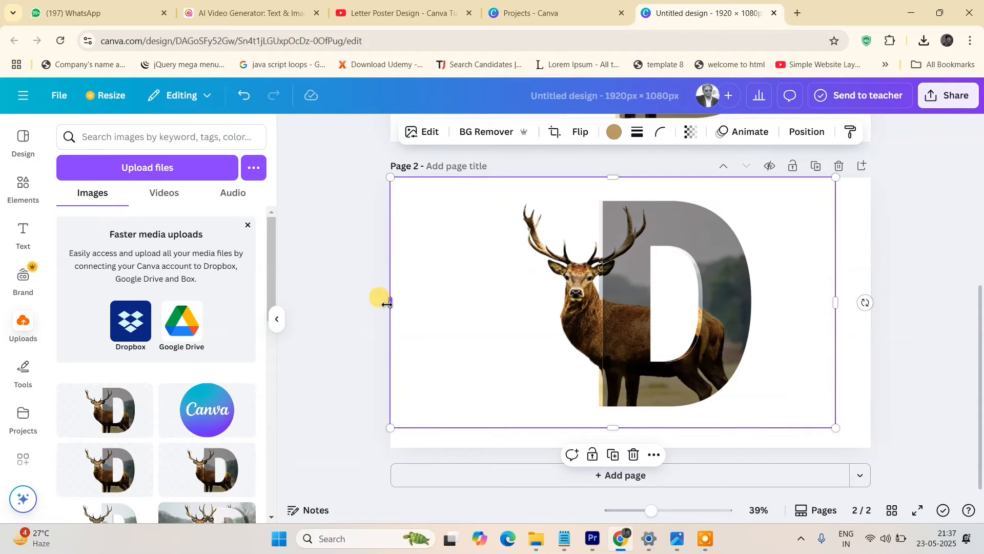
drag(391, 303, 505, 319)
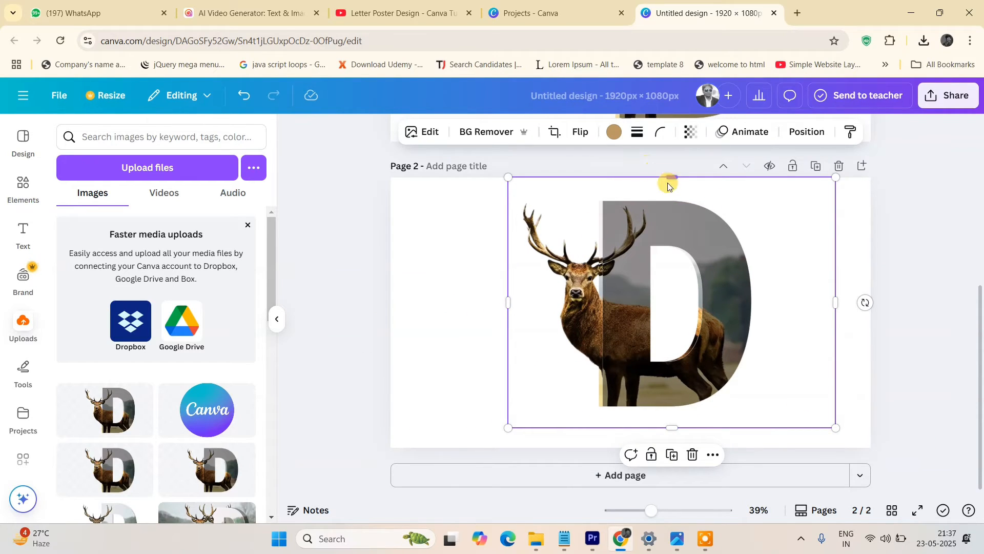
drag(669, 182, 664, 197)
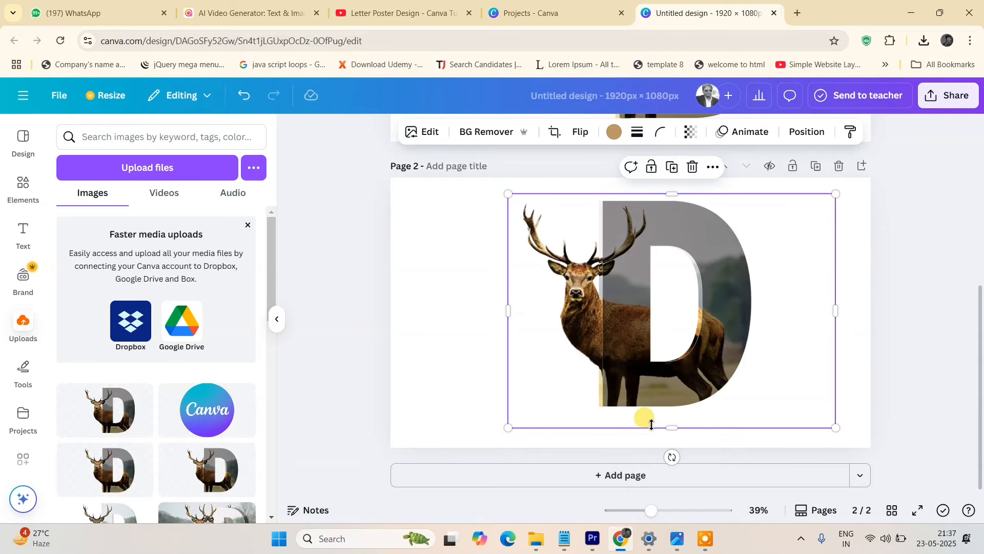
drag(669, 421, 666, 419)
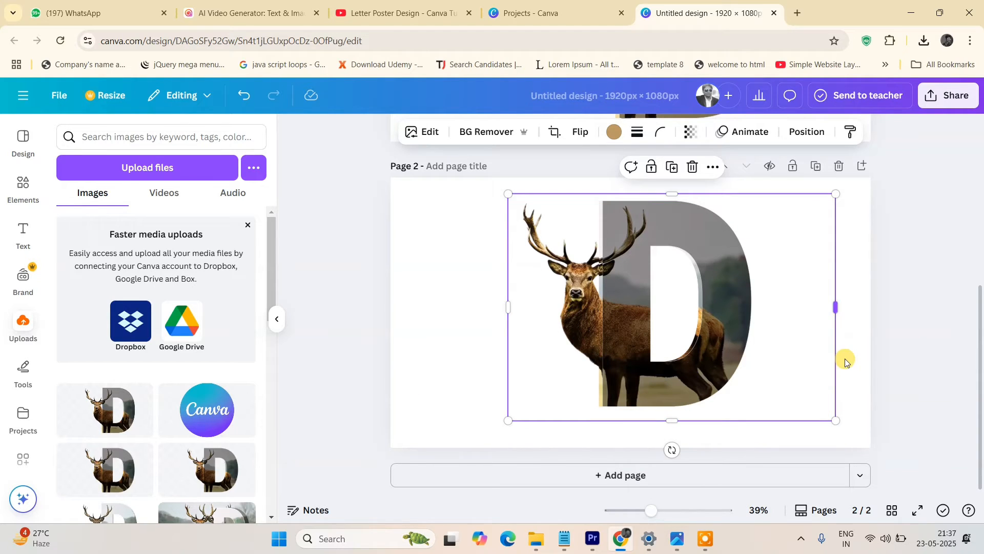
Reposition the image to center it on page 2.
click(935, 338)
drag(695, 342, 667, 340)
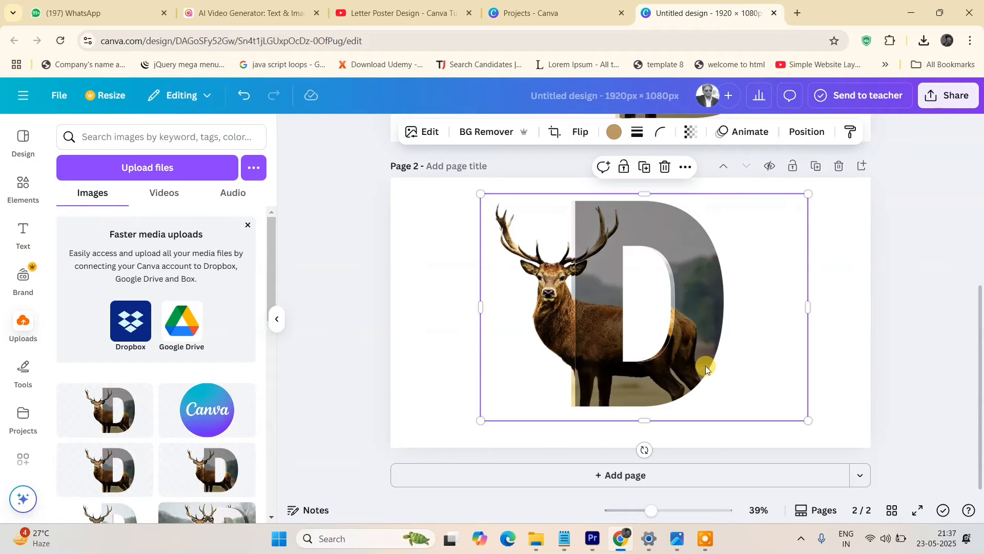
click(947, 309)
drag(637, 309, 640, 305)
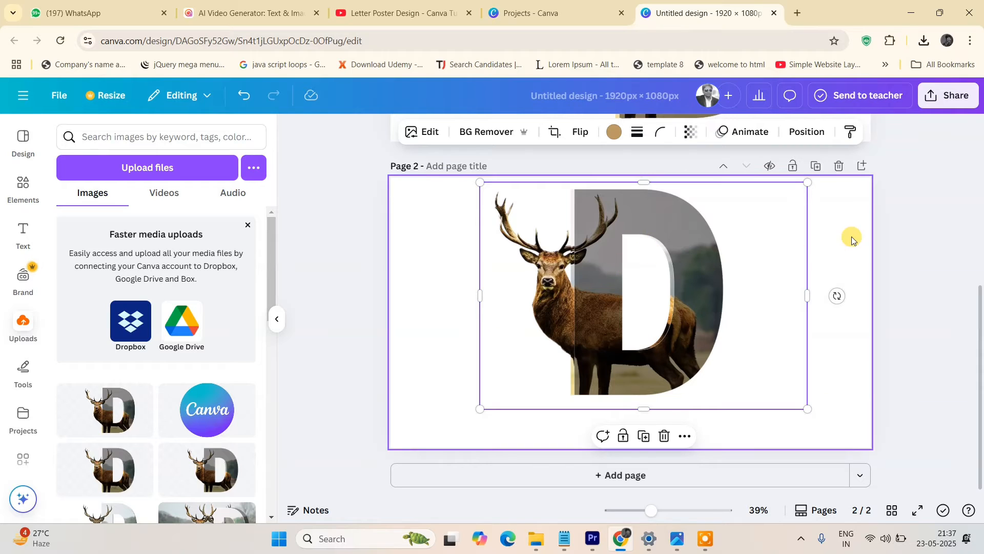
click(927, 218)
Apply a Drop shadow to the image with a blur amount of 10.
click(660, 276)
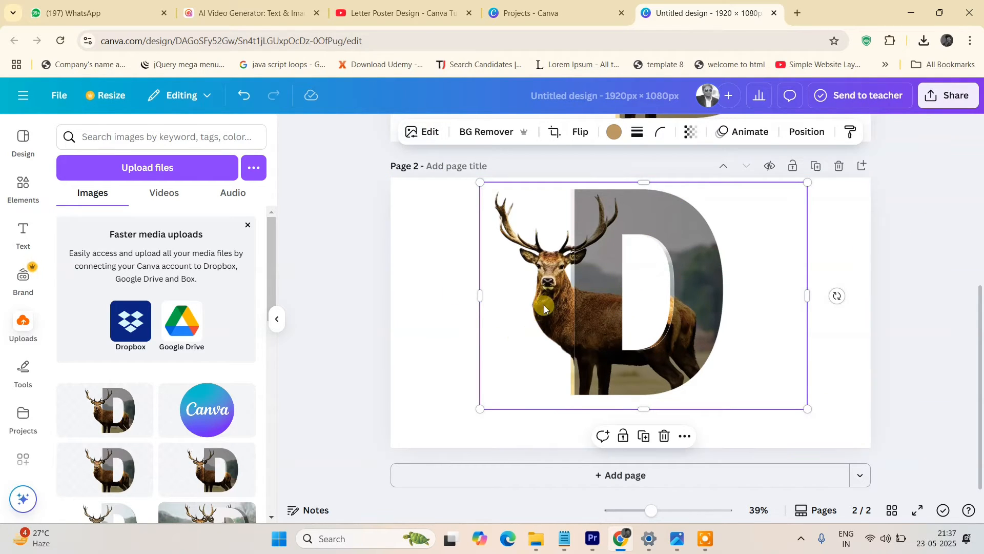
click(433, 135)
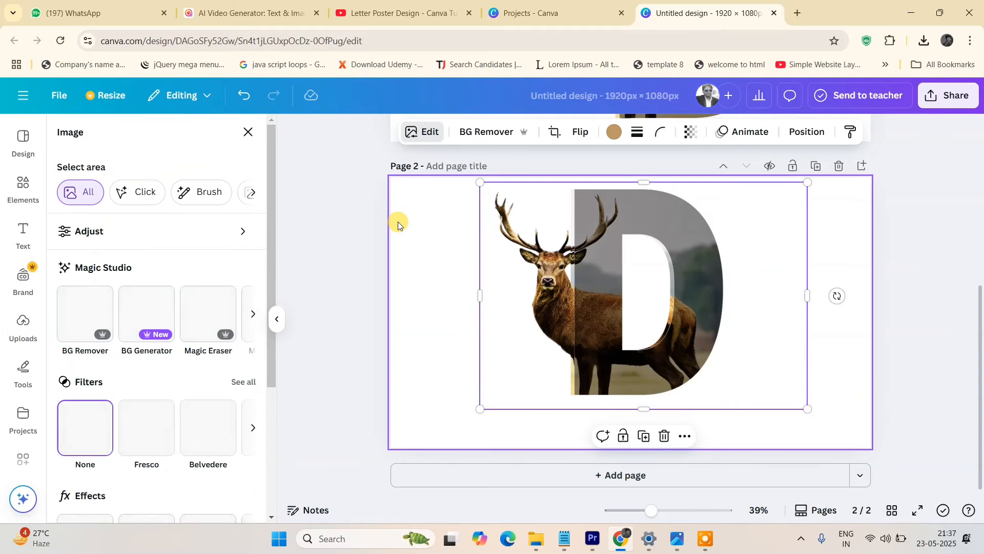
scroll(77, 331, down, 3)
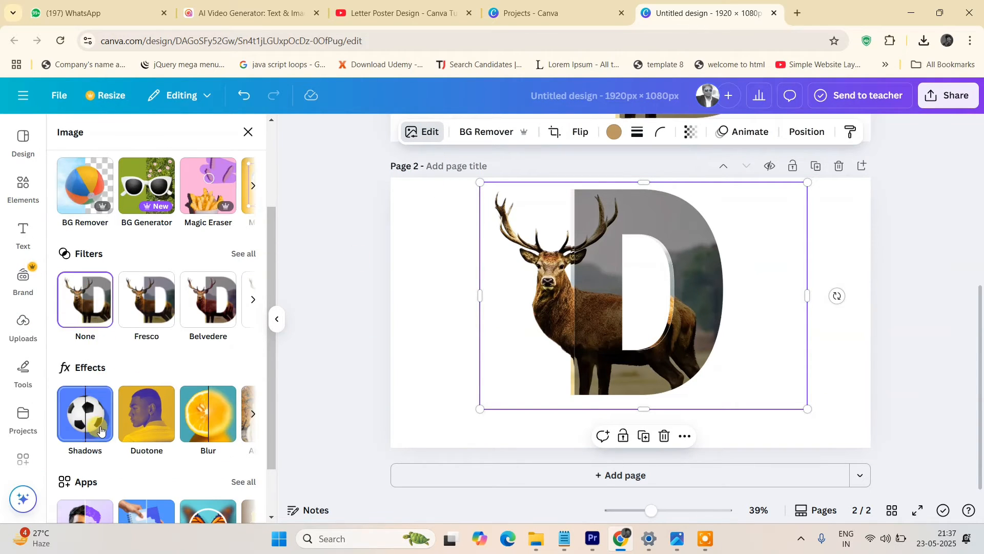
click(95, 425)
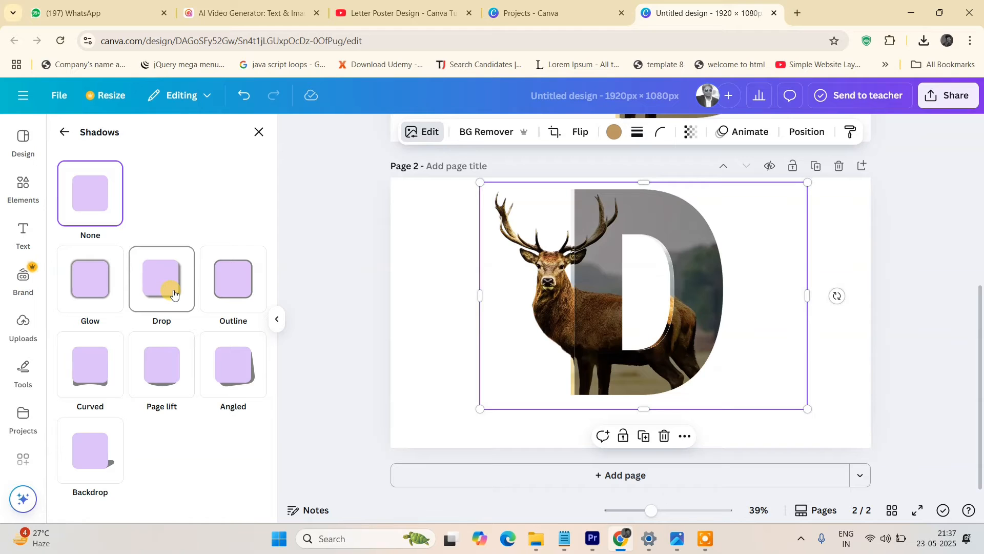
click(174, 293)
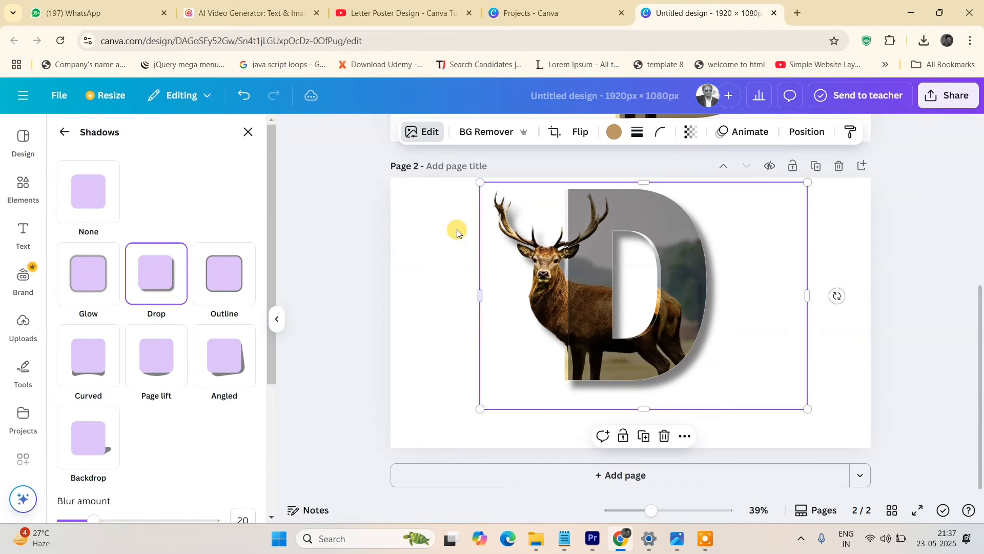
scroll(191, 457, down, 3)
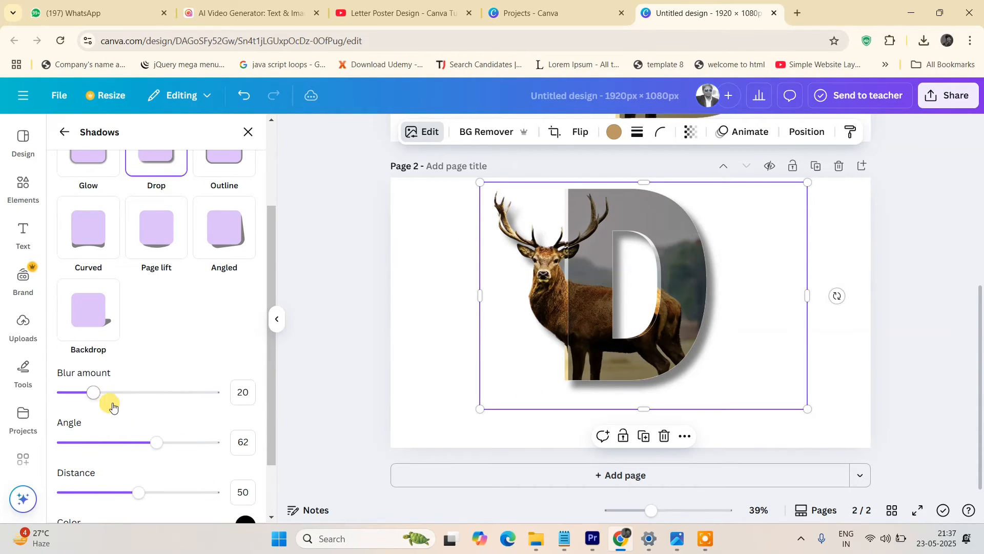
drag(91, 397, 212, 393)
drag(123, 391, 79, 393)
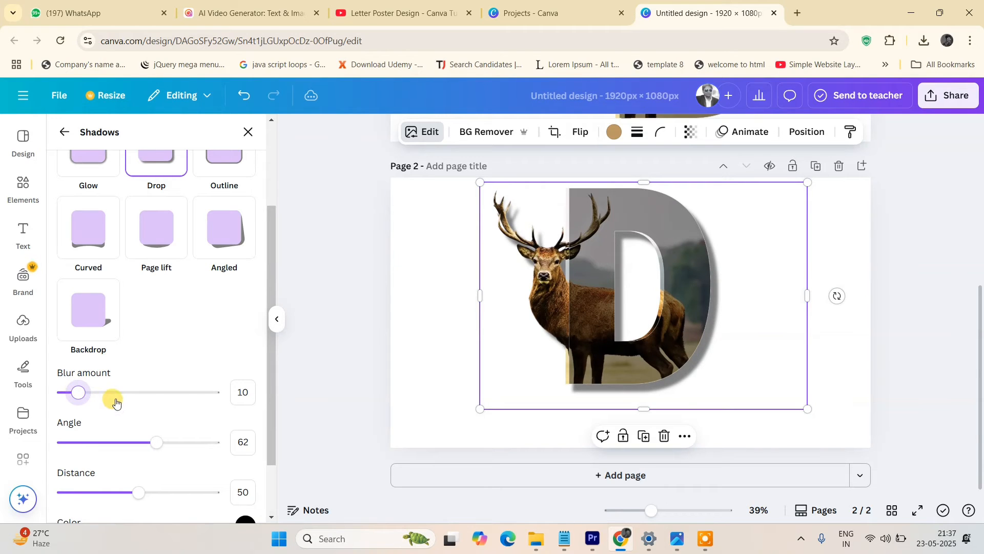
Try the Outline, Page lift and Curved shadow styles, then switch the image's shadow to Backdrop.
scroll(168, 337, up, 3)
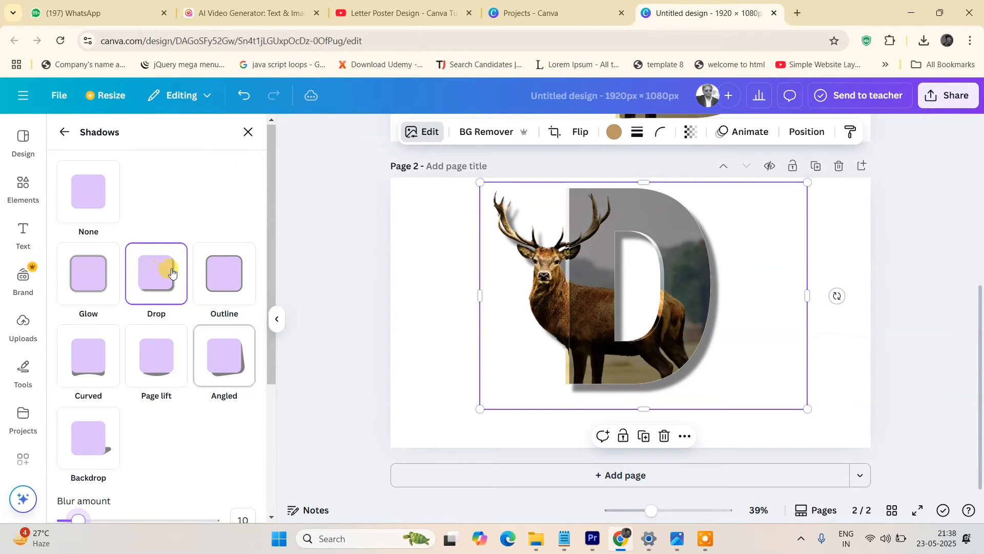
click(99, 291)
click(224, 275)
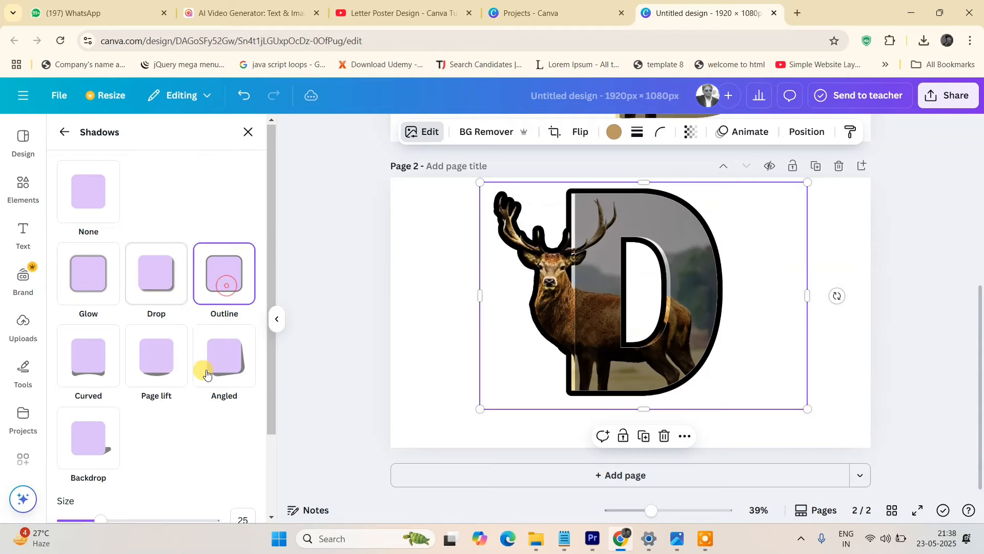
click(154, 369)
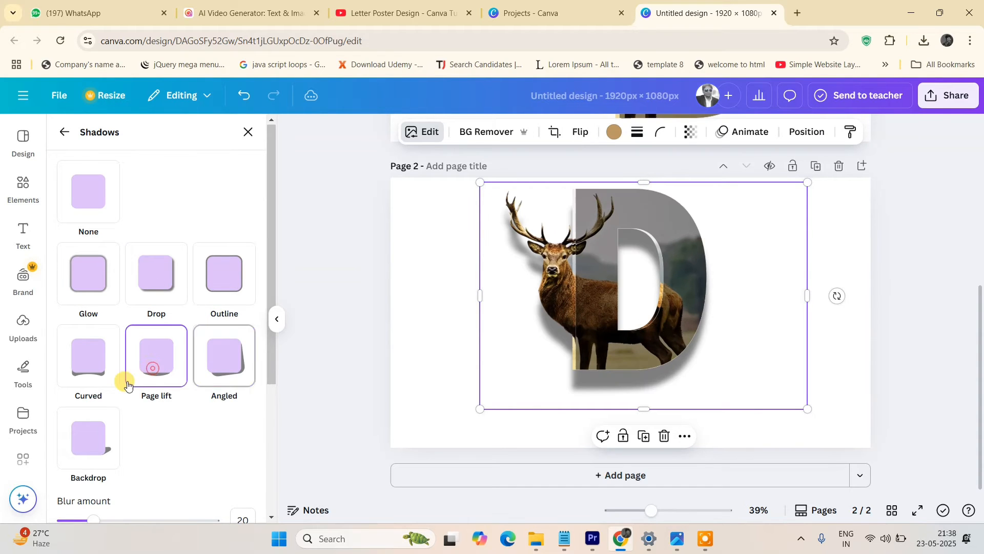
click(81, 371)
click(90, 442)
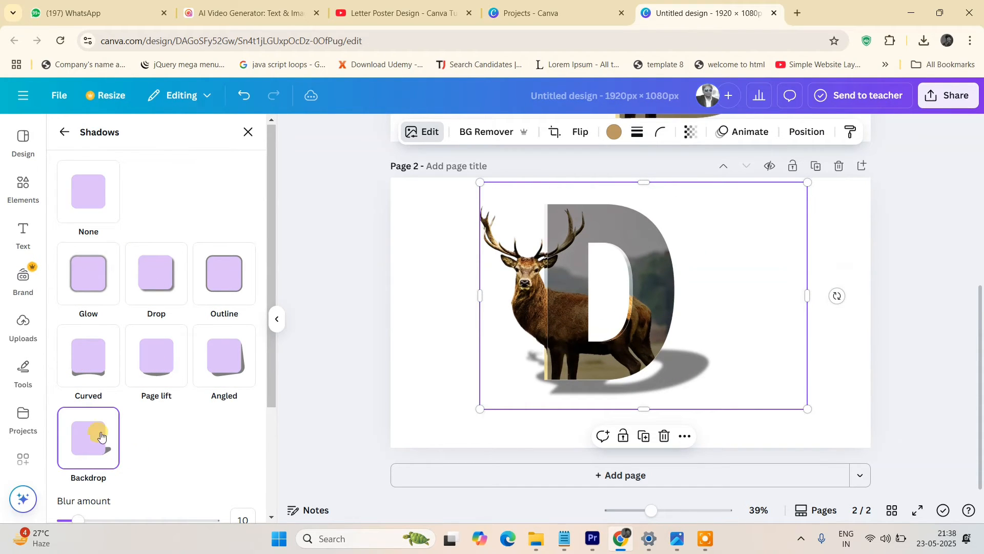
Set the Backdrop shadow's direction to 2 and intensity to 59.
scroll(159, 405, down, 3)
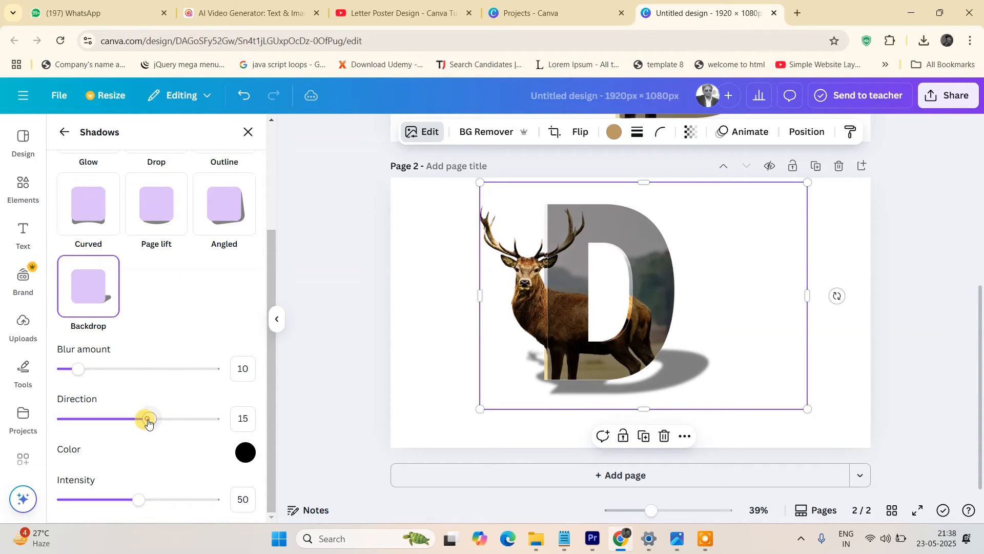
mouse_move(148, 422)
mouse_down()
mouse_move(174, 420)
mouse_move(141, 422)
mouse_up()
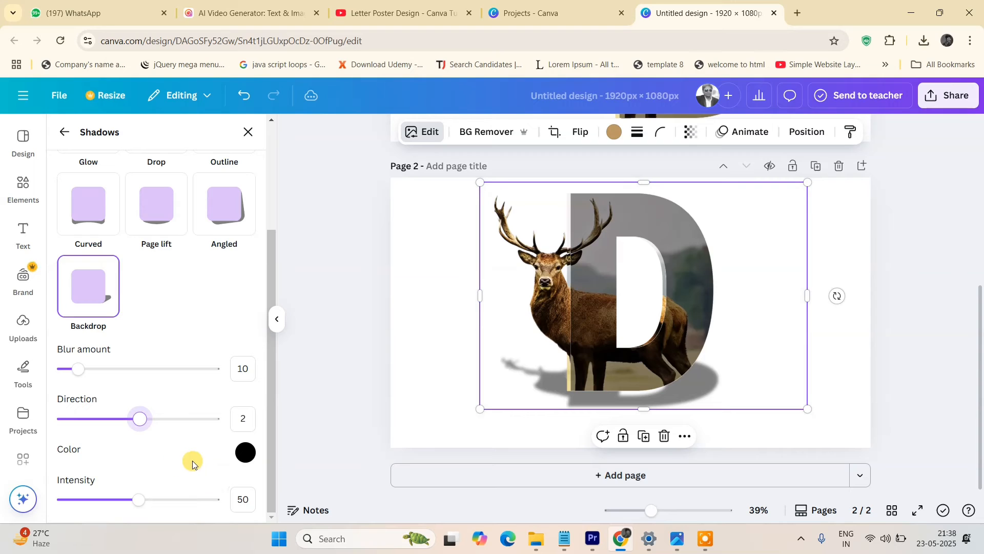
mouse_move(136, 499)
mouse_down()
mouse_move(174, 503)
mouse_move(125, 492)
mouse_move(213, 493)
mouse_move(147, 482)
mouse_move(153, 491)
mouse_up()
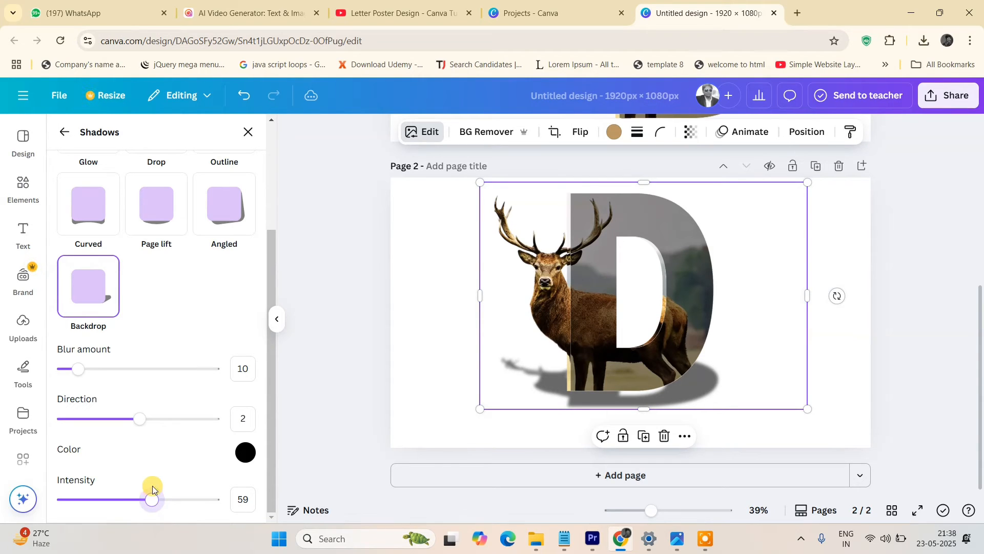
scroll(188, 458, up, 3)
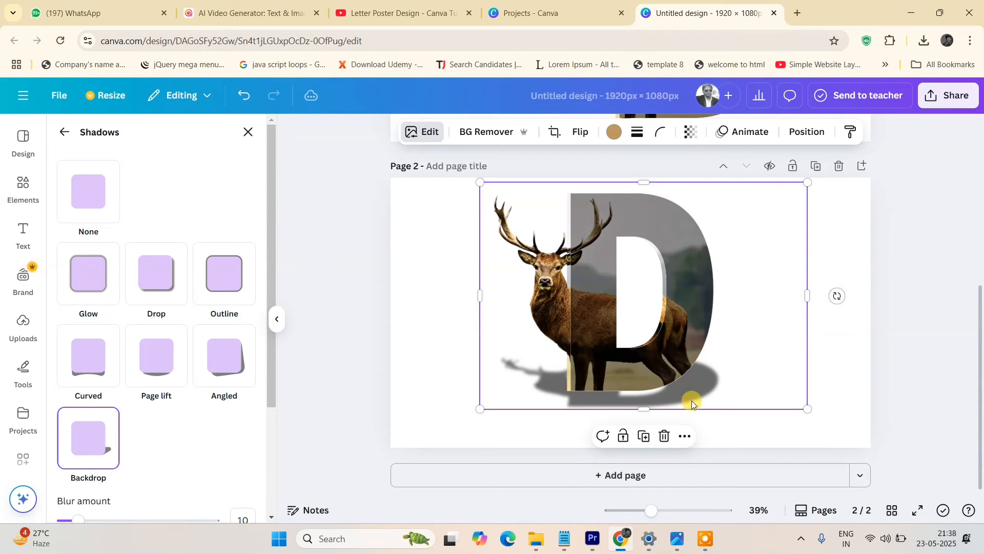
Create a vertically flipped copy of the image and move it below the original as a reflection.
click(645, 437)
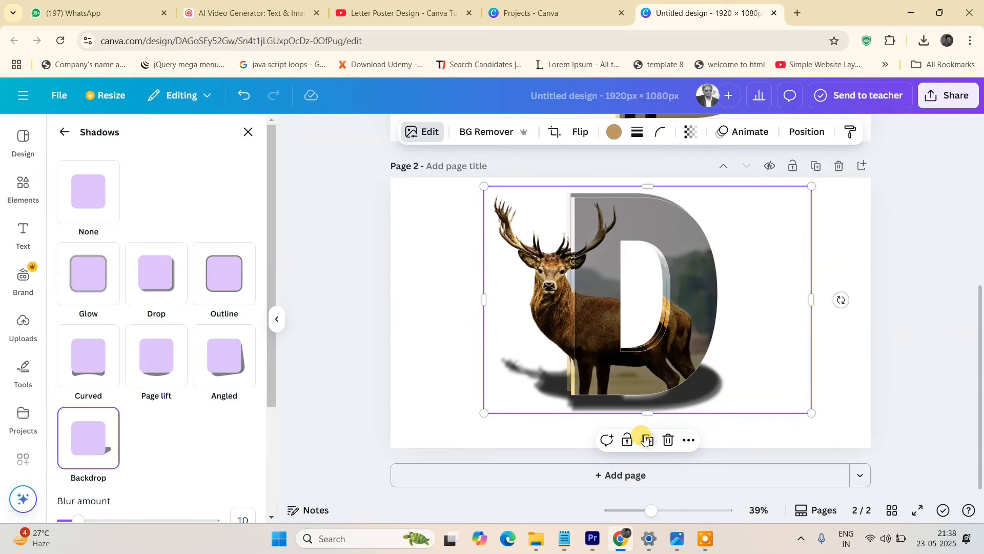
click(580, 141)
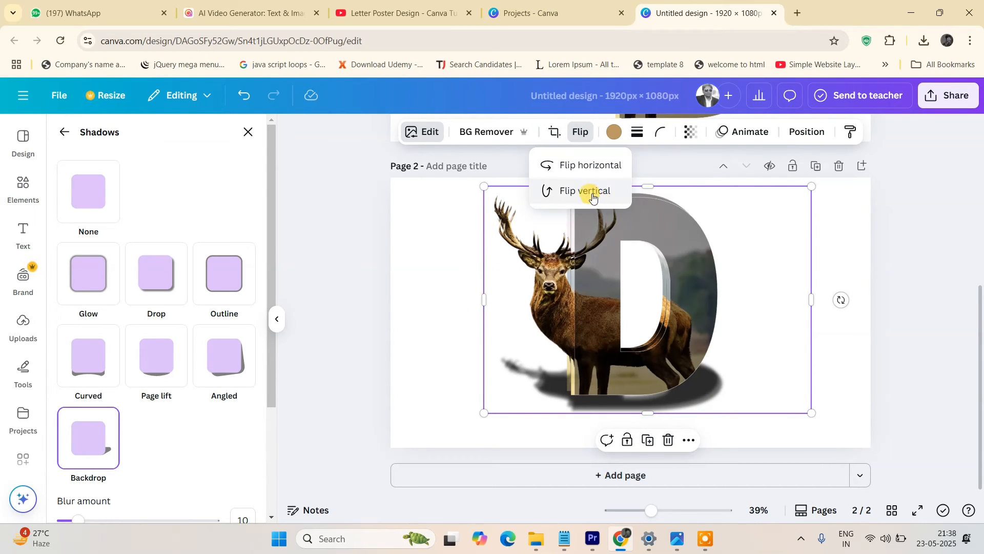
click(593, 193)
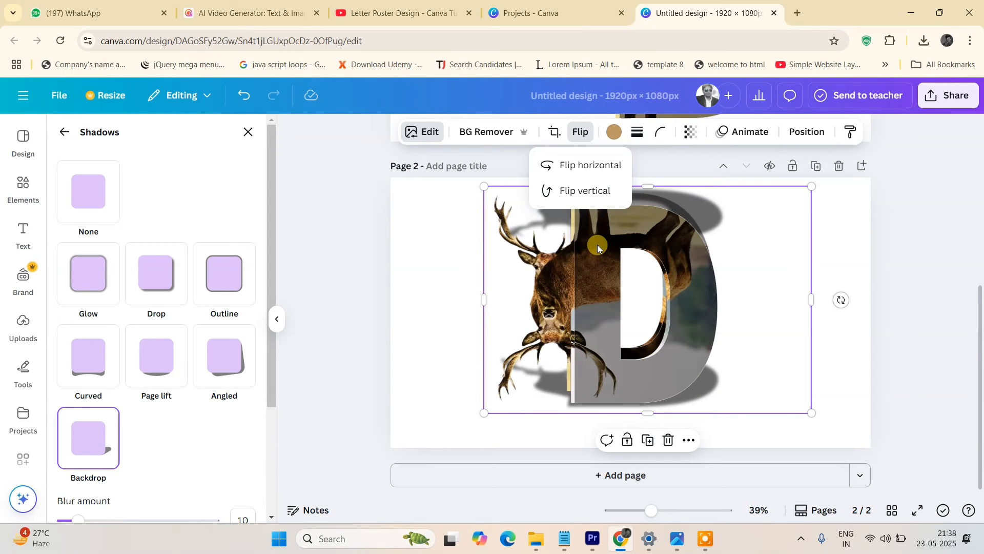
drag(599, 249, 596, 435)
key(Escape)
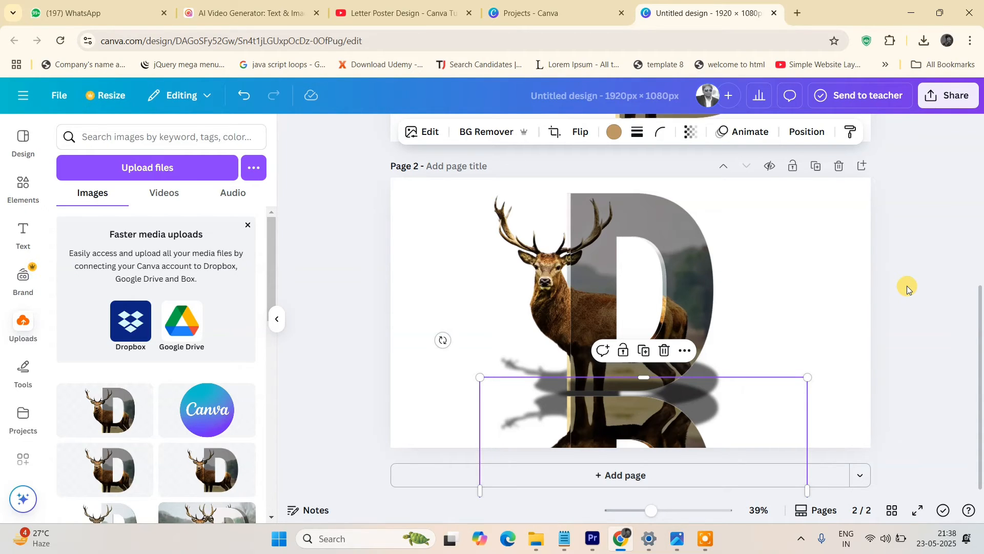
Browse the background color options for page 2.
click(850, 256)
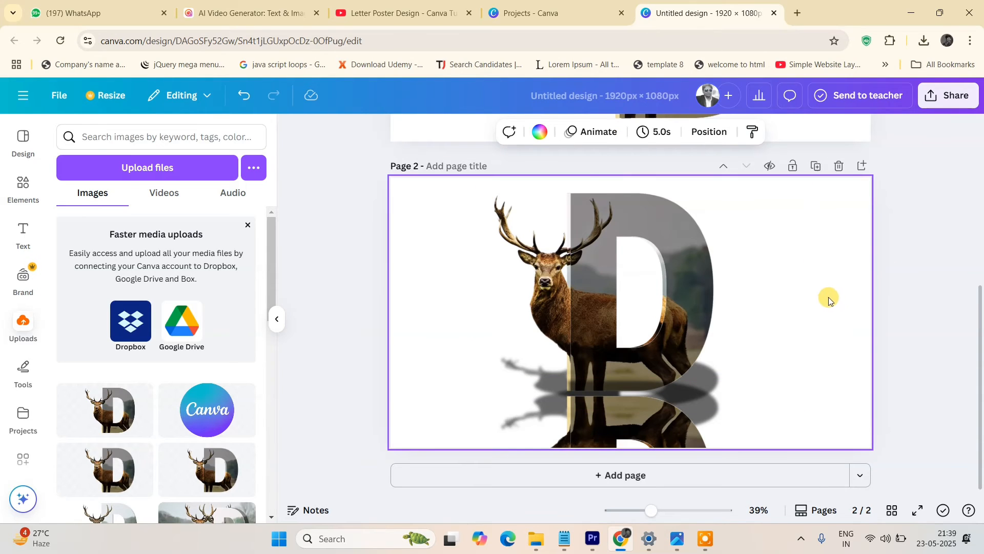
click(542, 134)
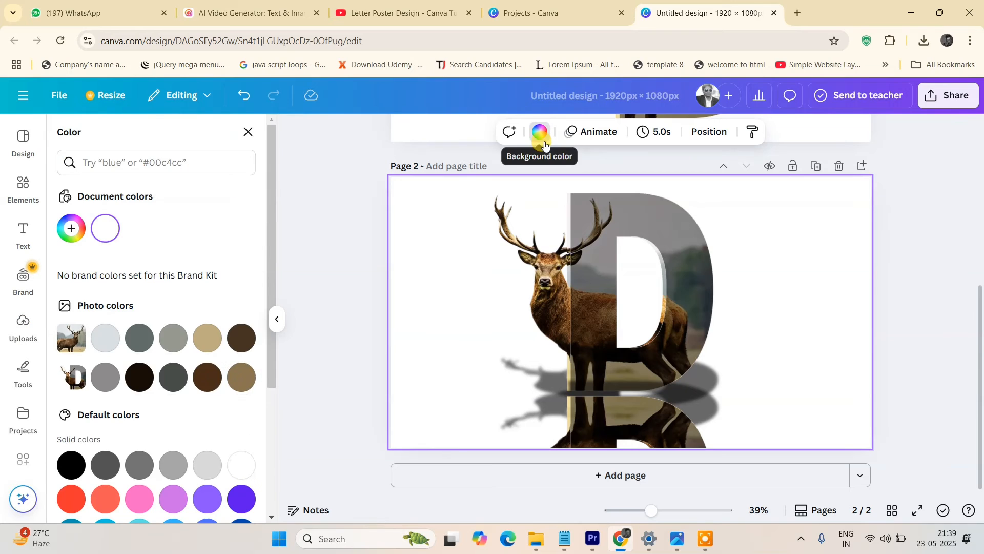
scroll(201, 352, down, 4)
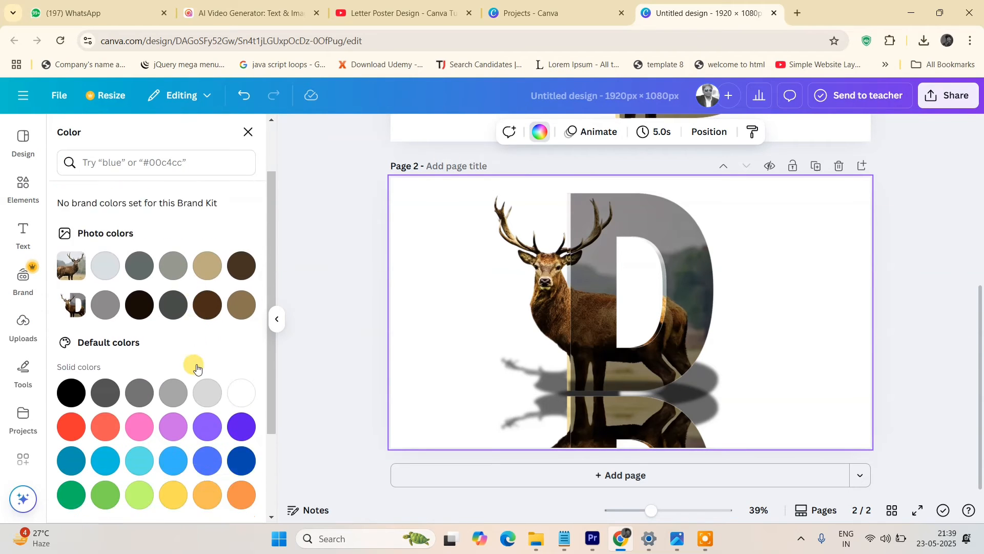
scroll(201, 368, up, 4)
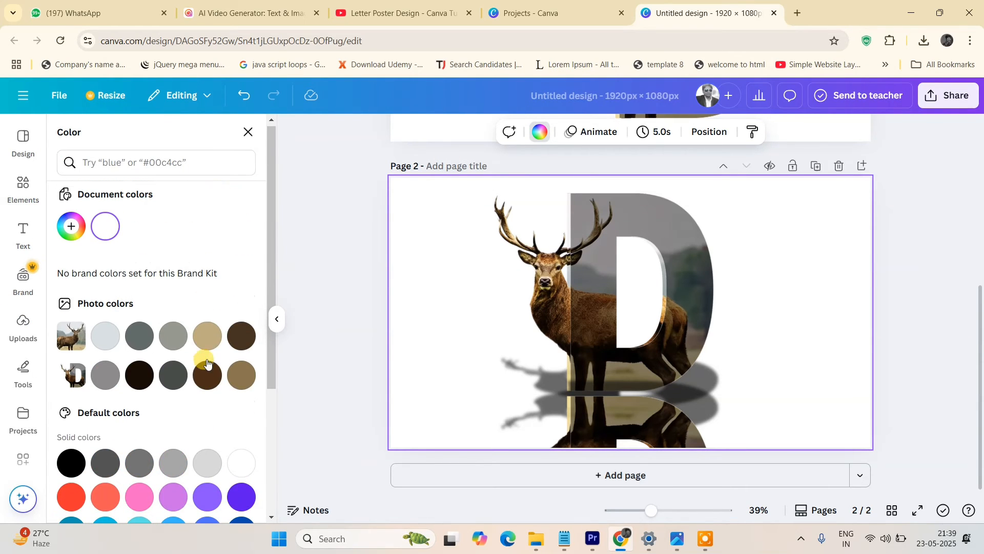
scroll(177, 400, down, 4)
scroll(177, 409, up, 4)
scroll(179, 414, down, 4)
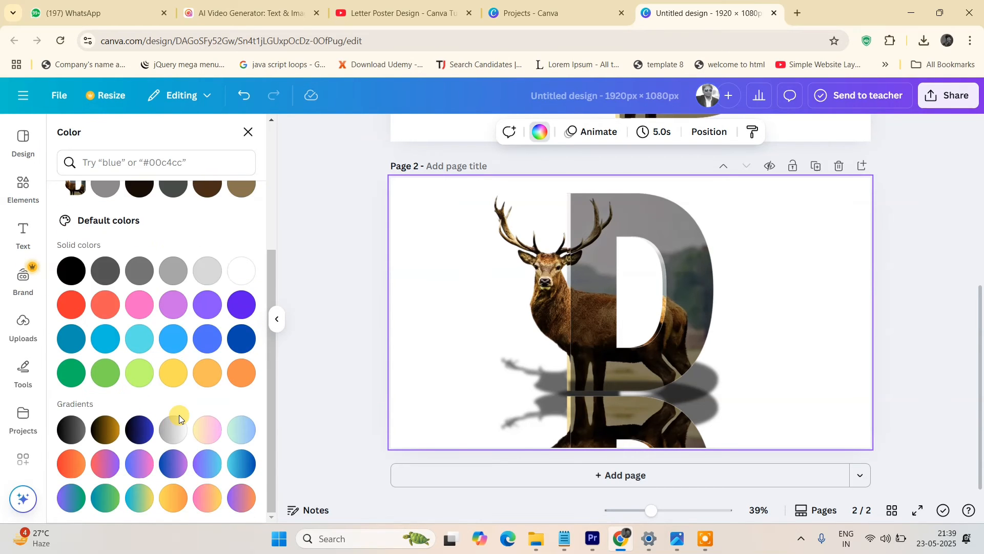
scroll(193, 240, up, 3)
scroll(193, 239, up, 2)
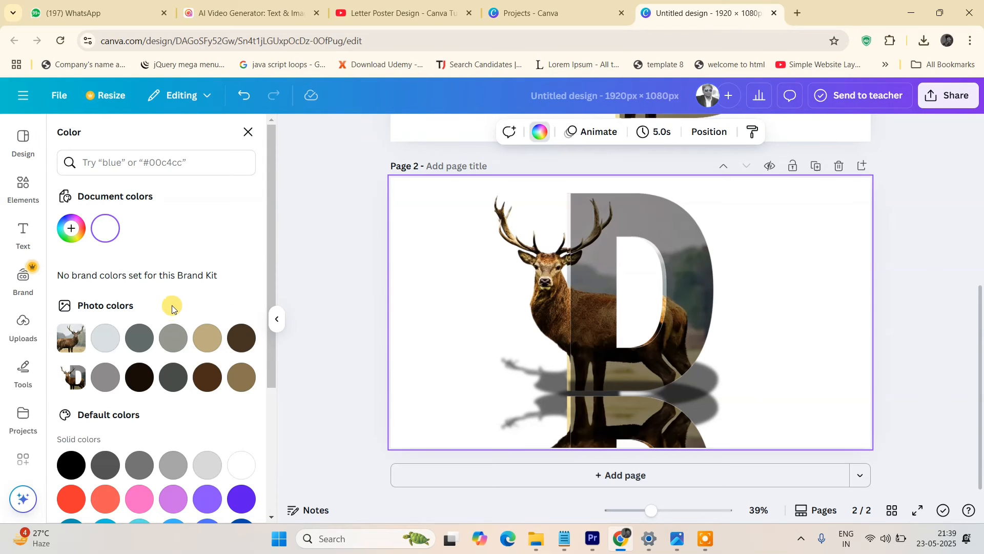
click(545, 135)
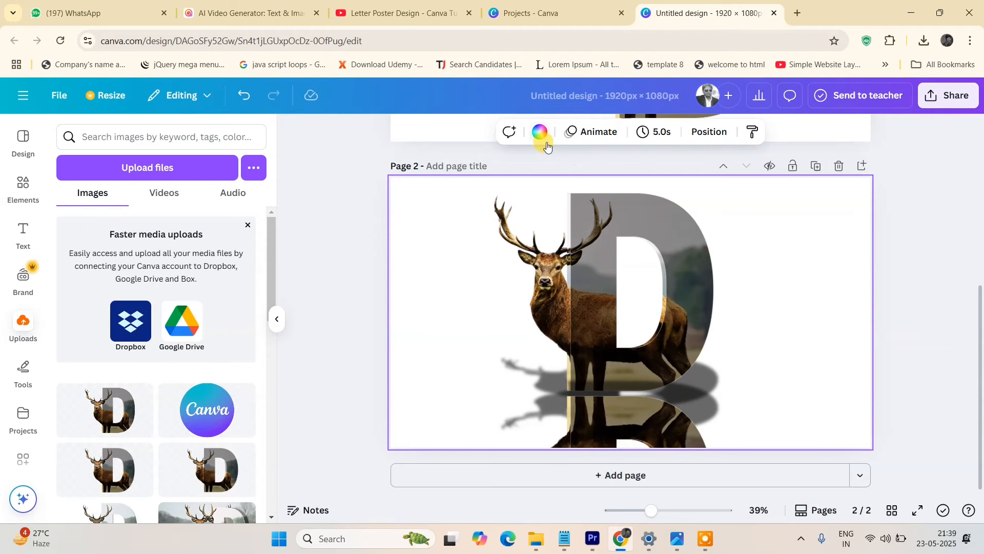
Set page 2's background to the custom light pink color #EABBBB.
click(541, 134)
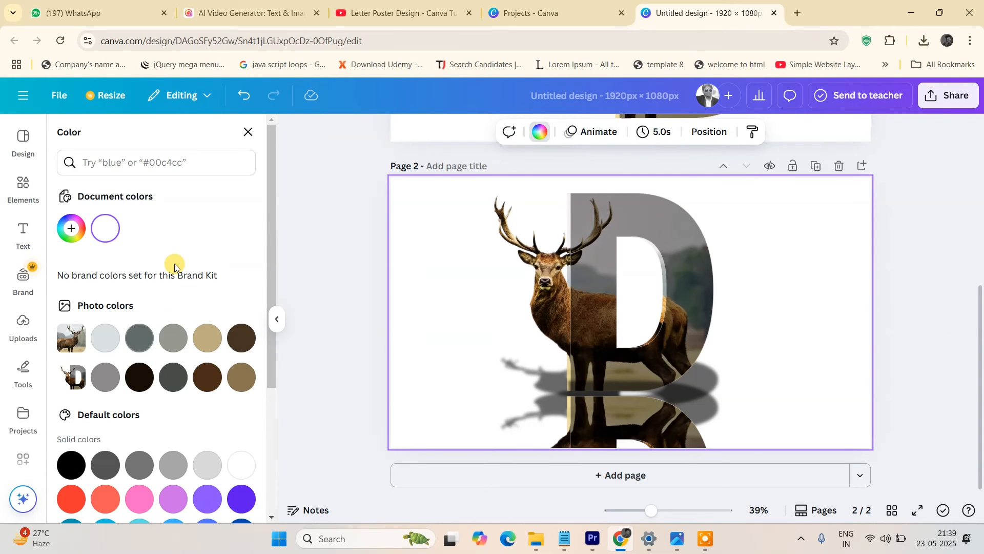
scroll(175, 263, down, 4)
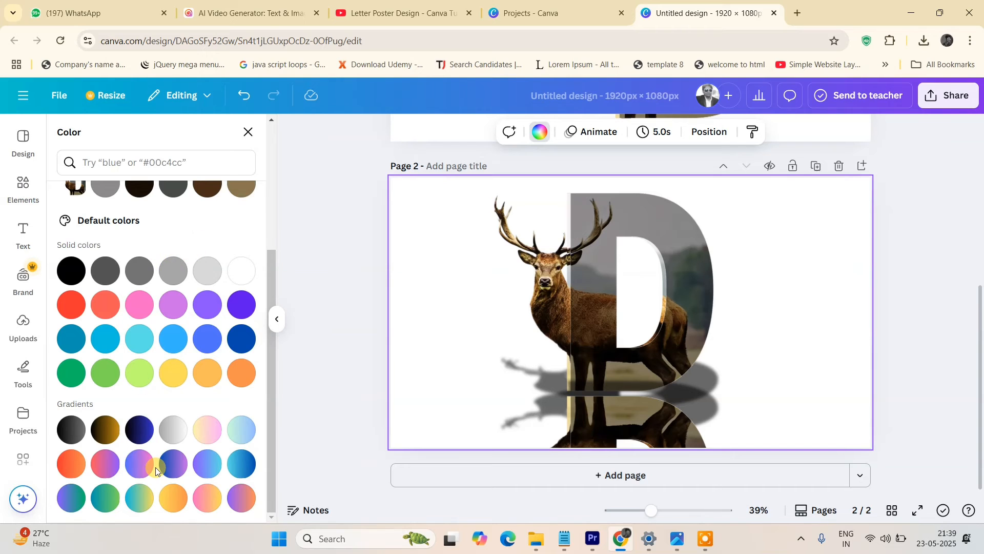
scroll(155, 467, up, 4)
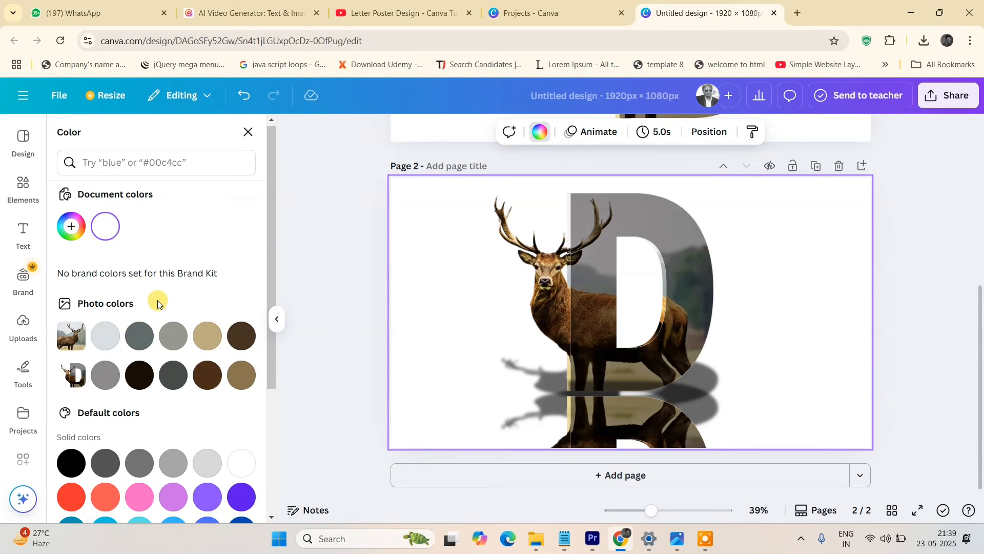
scroll(157, 359, down, 4)
scroll(180, 287, up, 4)
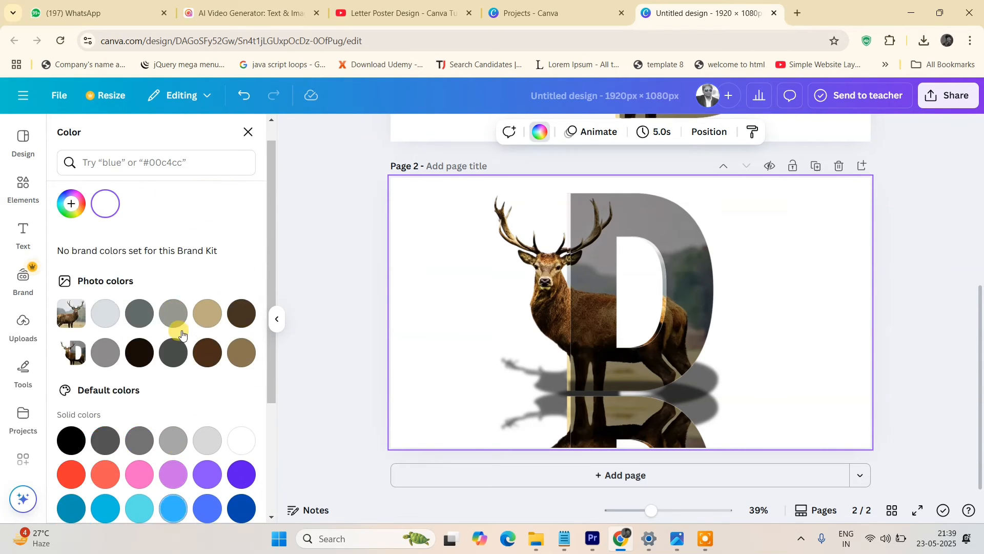
scroll(169, 318, up, 1)
click(72, 228)
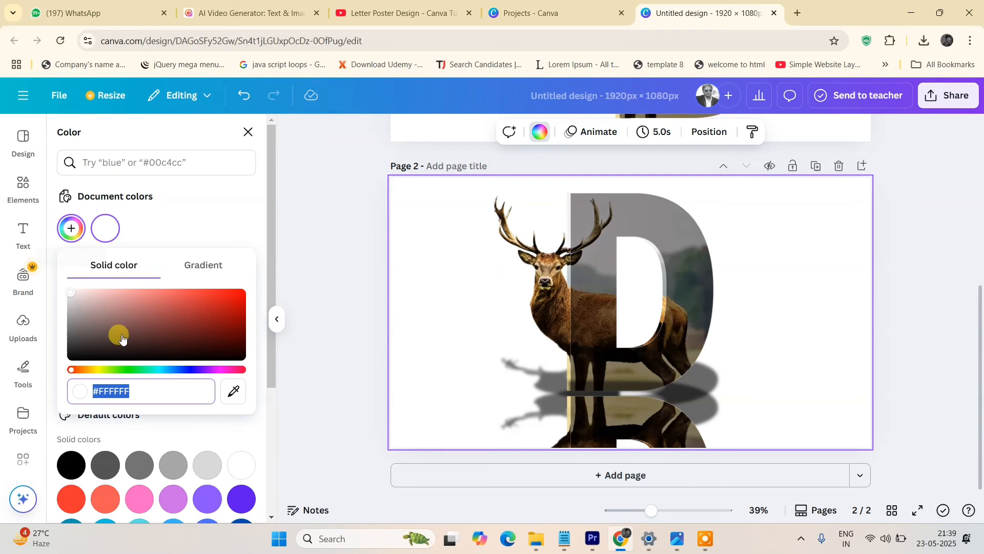
drag(71, 291, 102, 295)
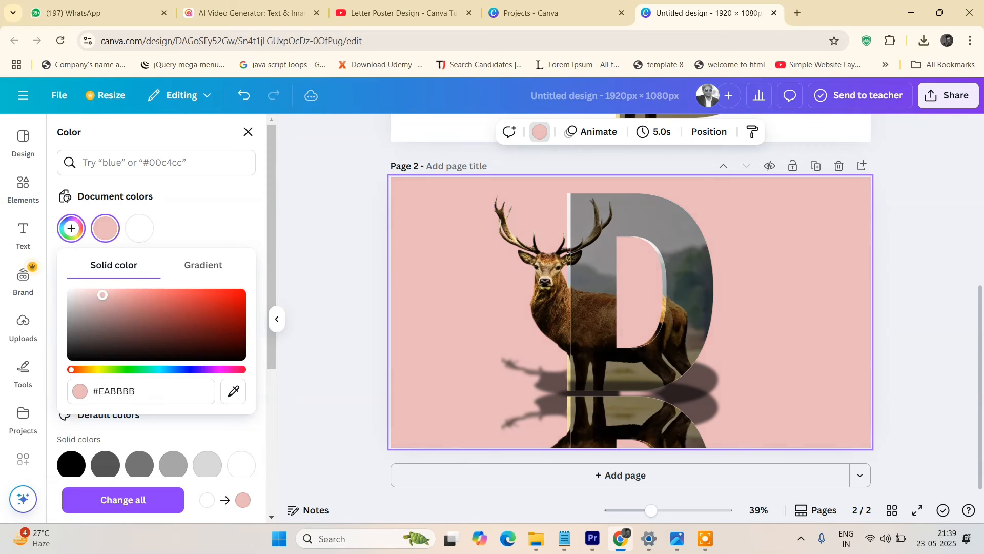
click(327, 264)
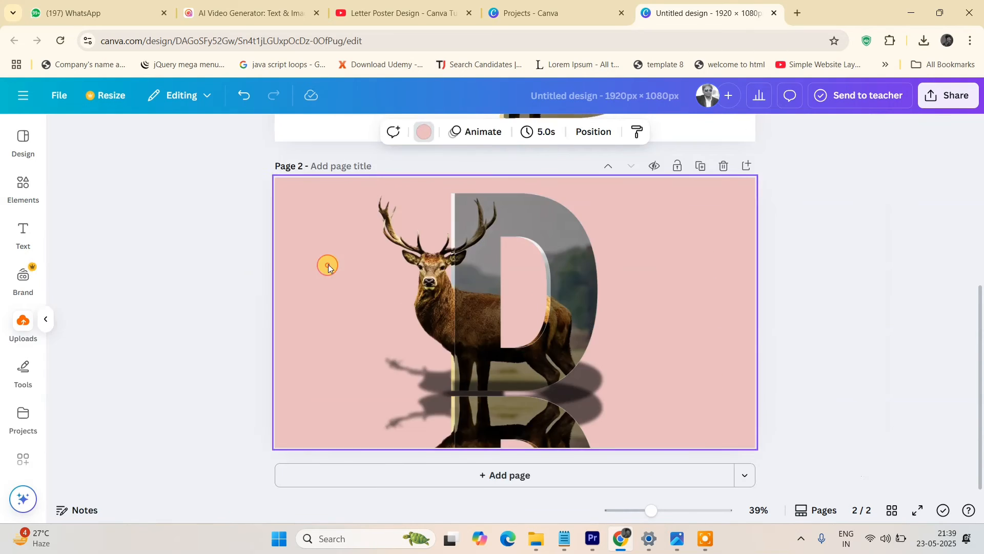
Set the transparency of the flipped reflection image to 30.
click(326, 263)
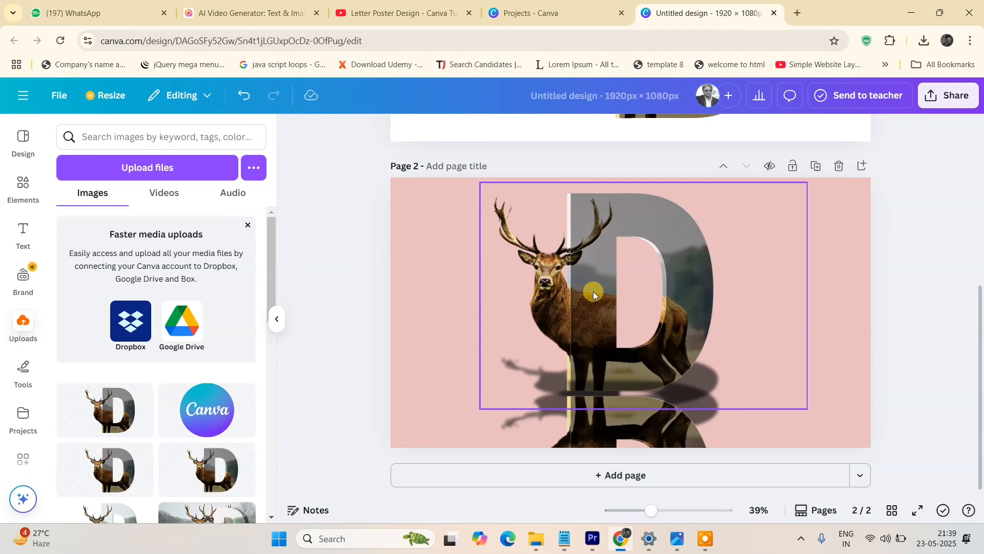
click(616, 427)
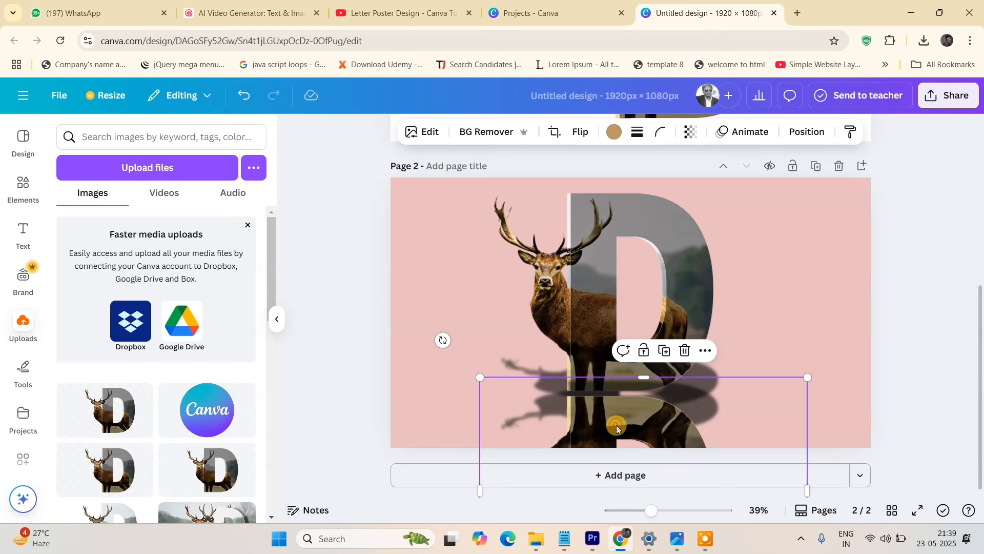
click(693, 137)
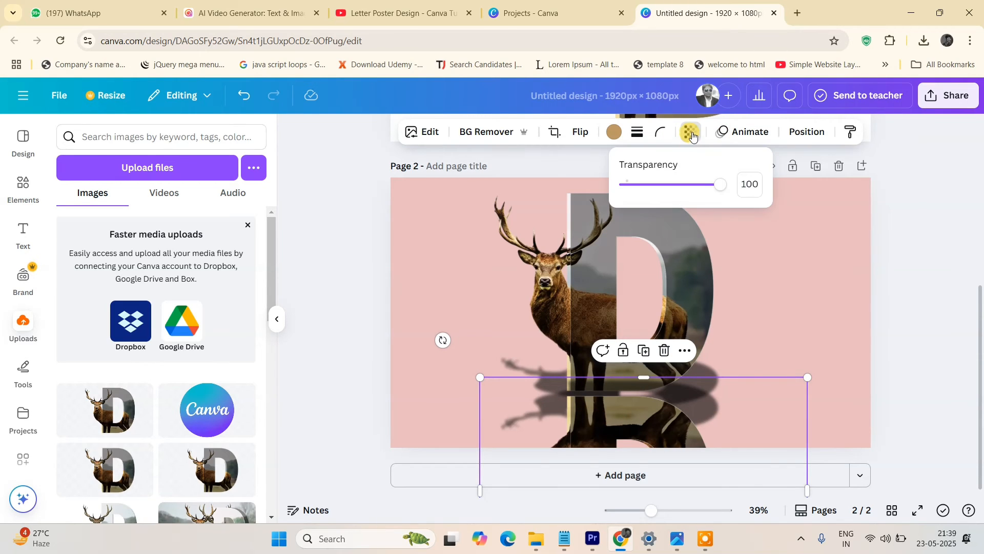
drag(720, 188, 653, 205)
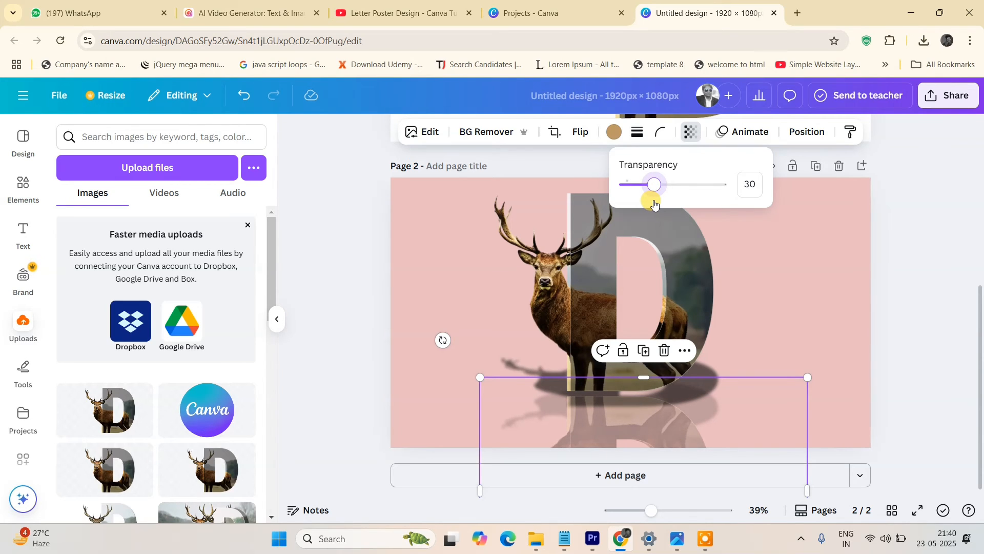
drag(654, 205, 655, 203)
click(359, 275)
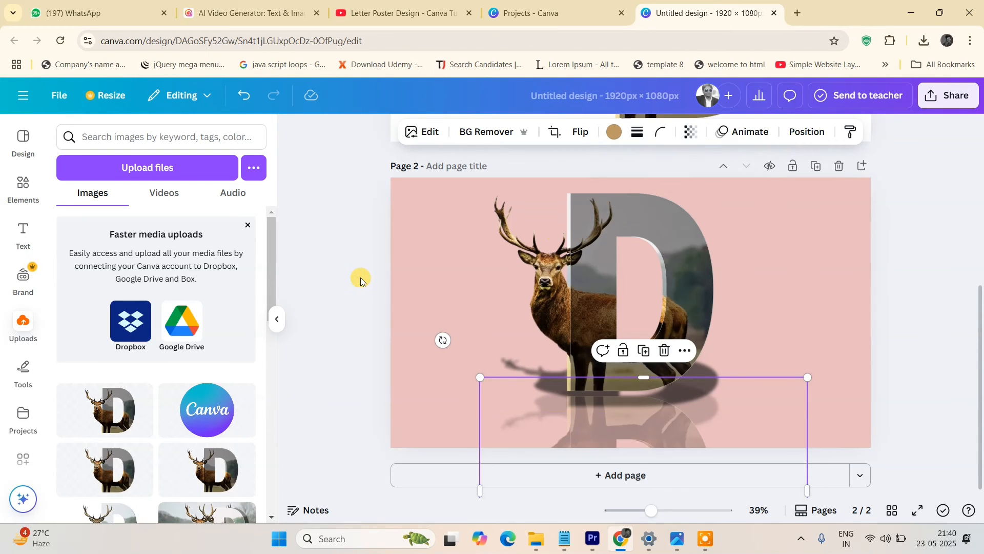
Add a heading text box reading "Tutorial Rays" to page 2.
click(361, 278)
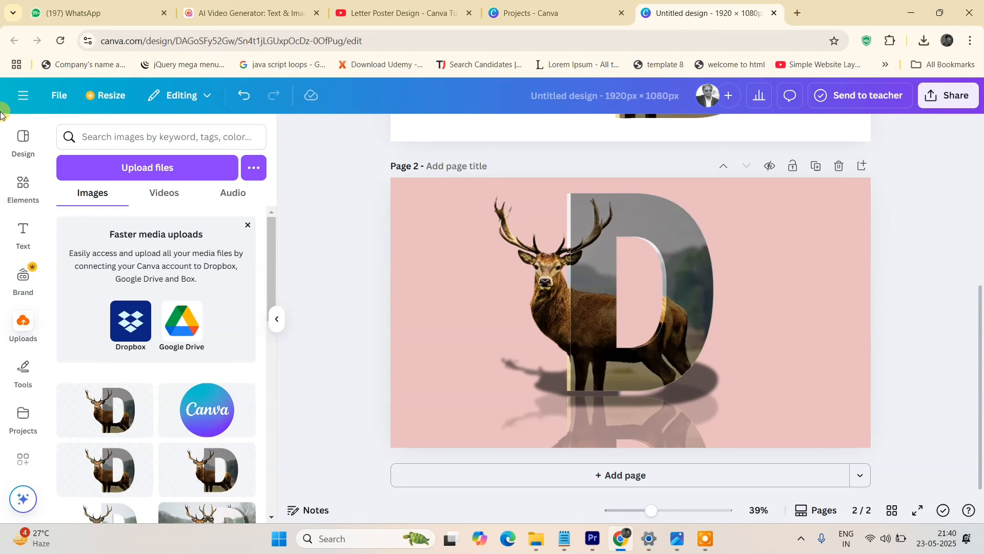
click(23, 234)
click(131, 260)
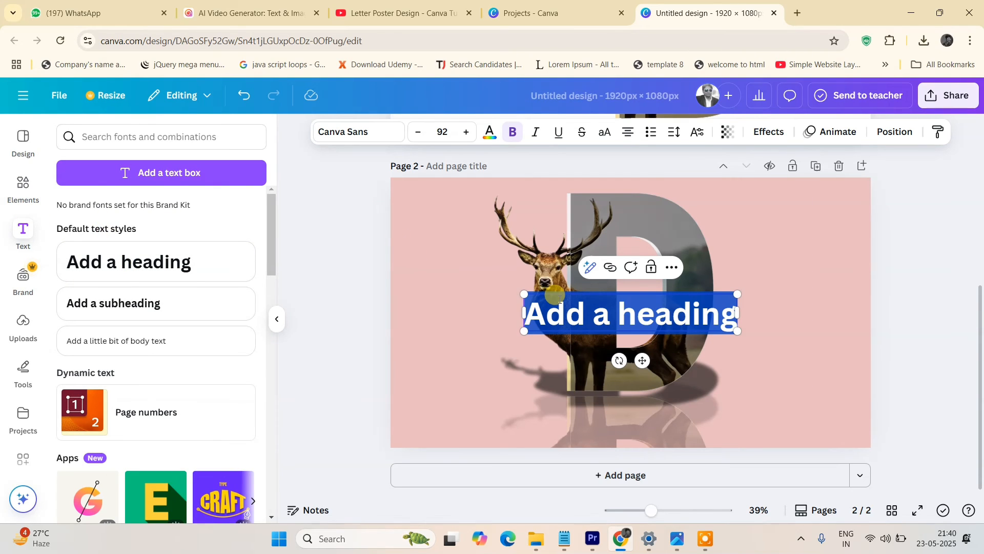
text(Tutori)
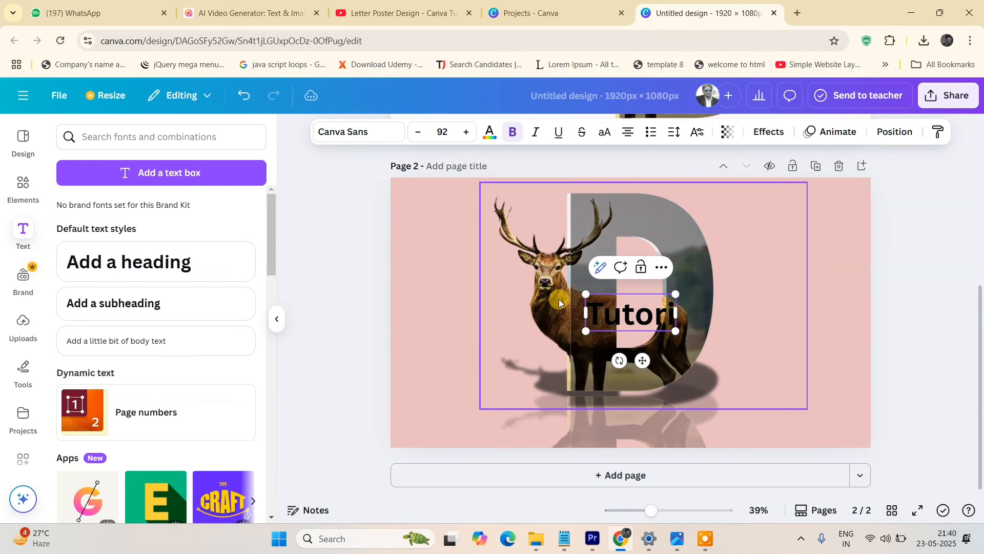
text(al)
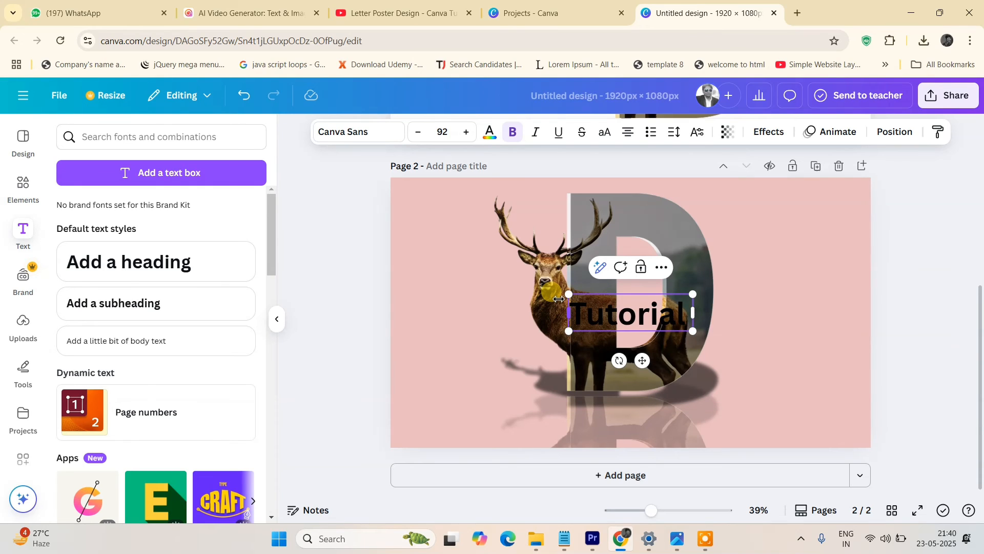
text( Rays)
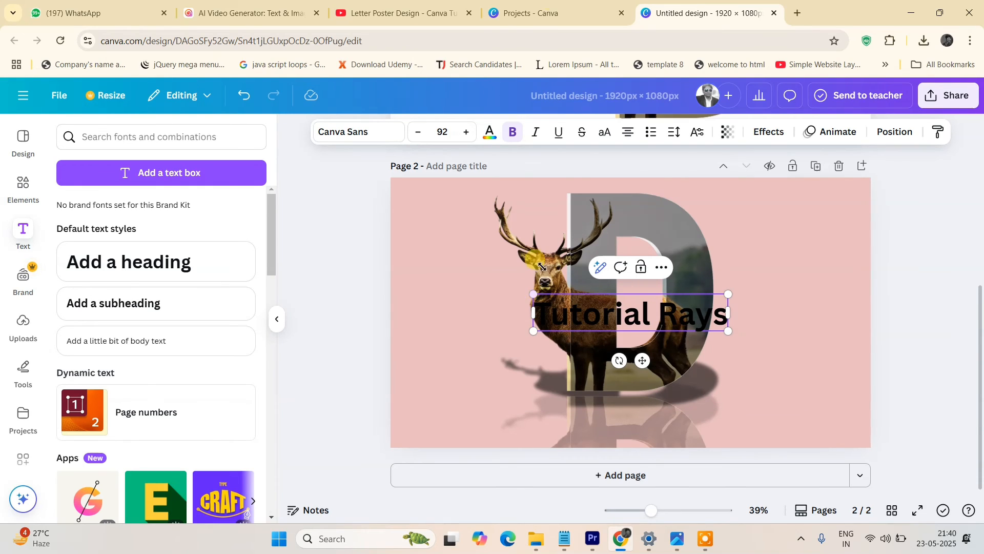
Change the heading's font to Brittany.
click(388, 132)
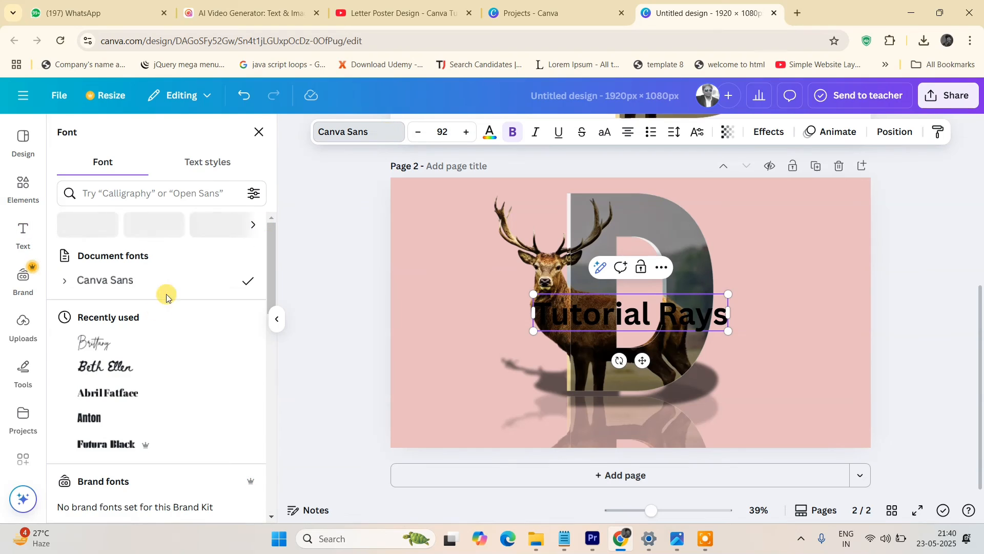
click(145, 341)
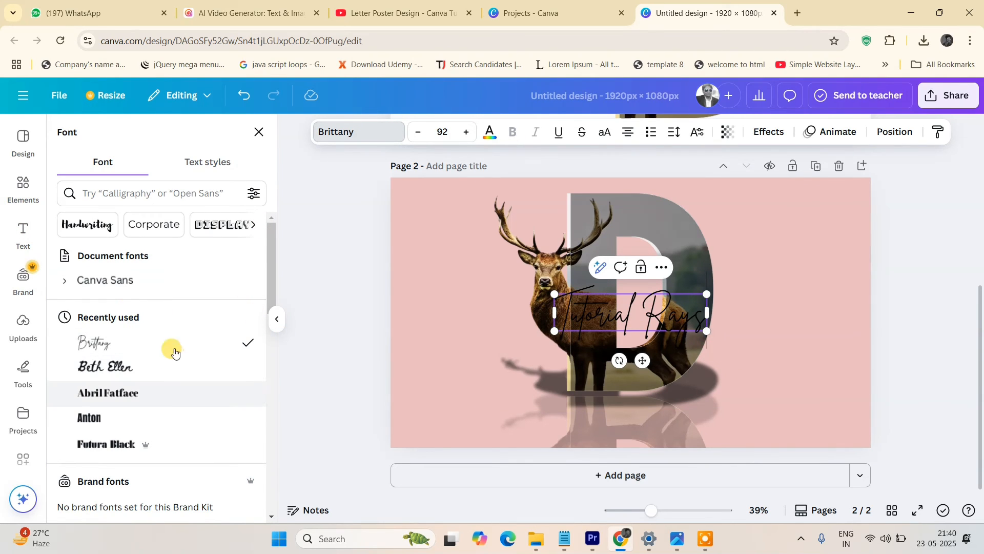
scroll(160, 356, down, 8)
scroll(160, 338, up, 5)
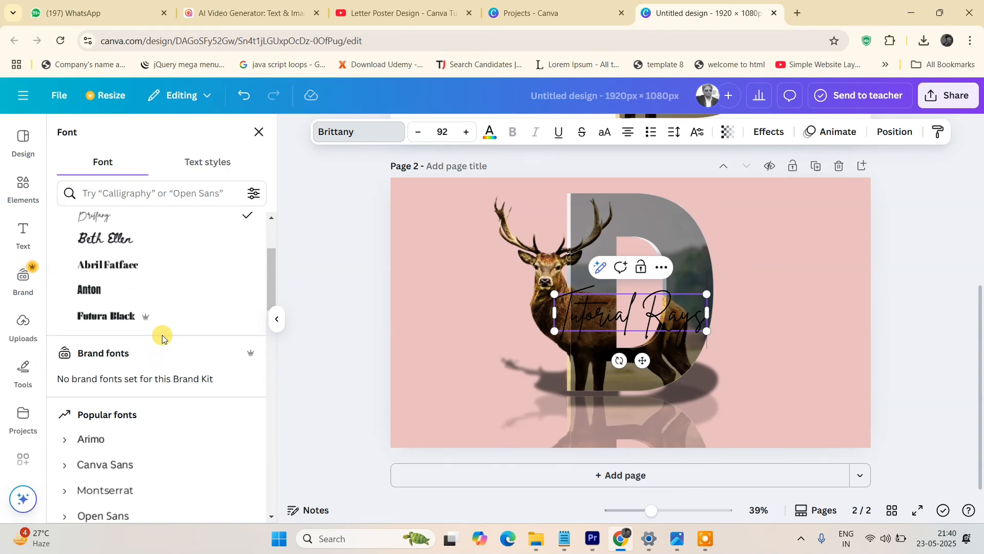
scroll(162, 339, up, 3)
scroll(213, 330, down, 9)
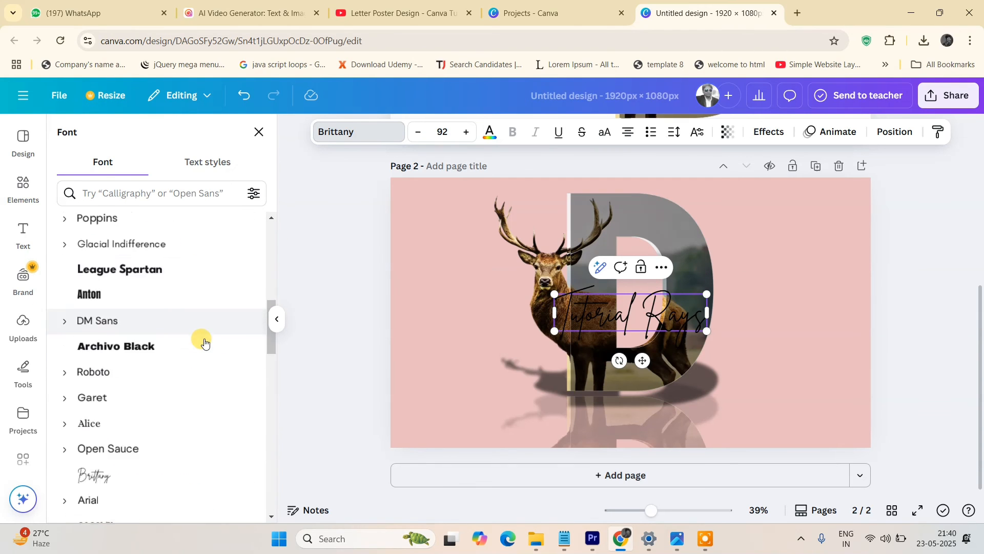
scroll(204, 343, down, 20)
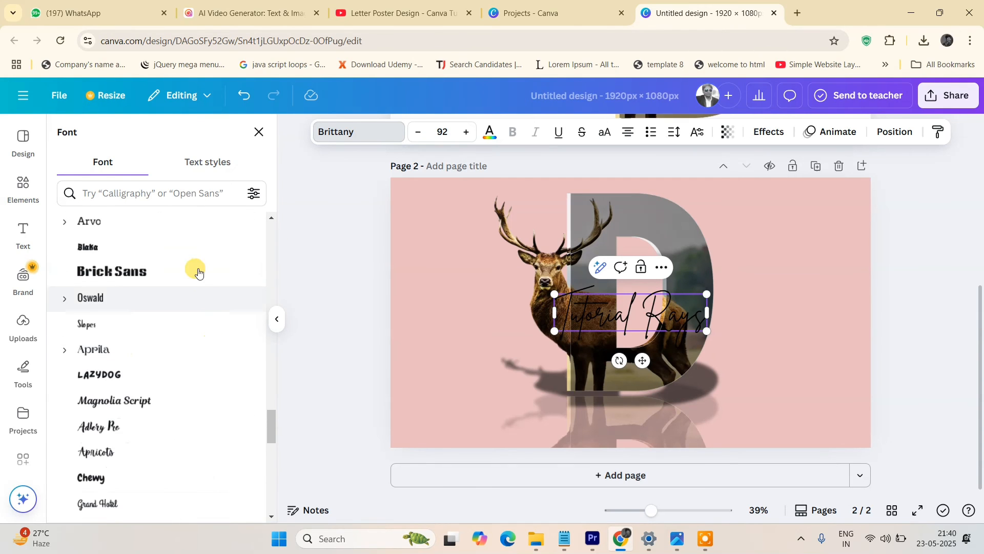
scroll(169, 416, up, 4)
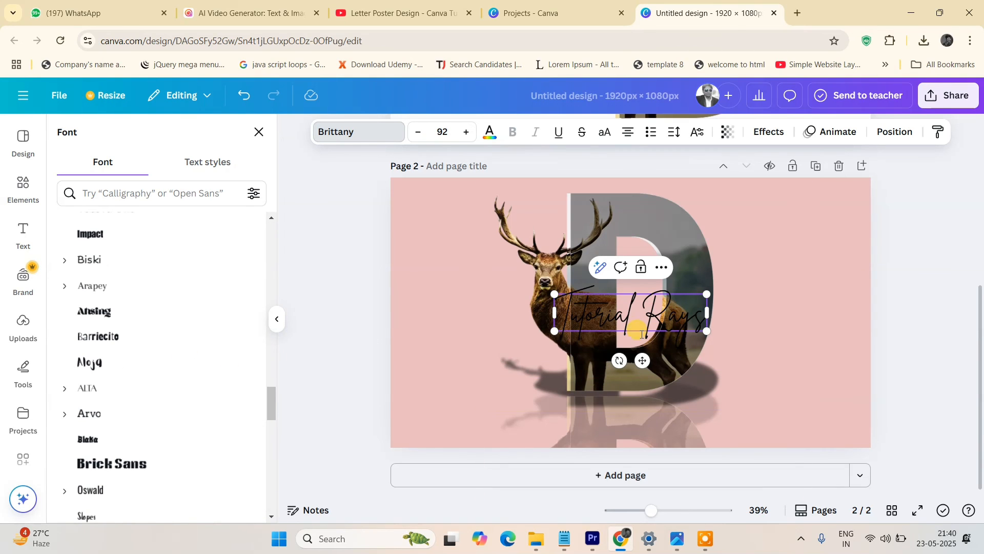
Shrink the heading to font size about 48.5 and move it to the page's top-left corner.
drag(707, 331, 636, 314)
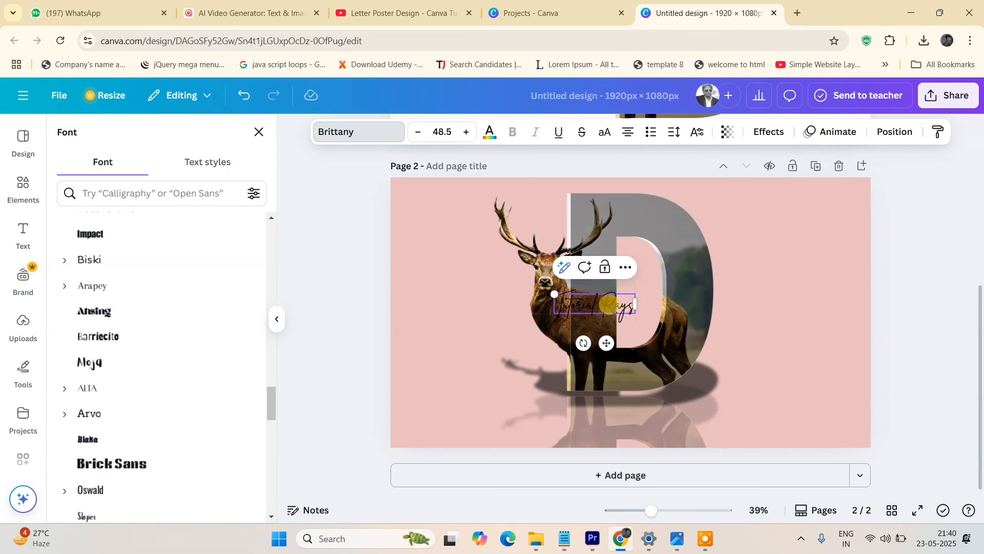
click(319, 279)
drag(583, 312, 416, 188)
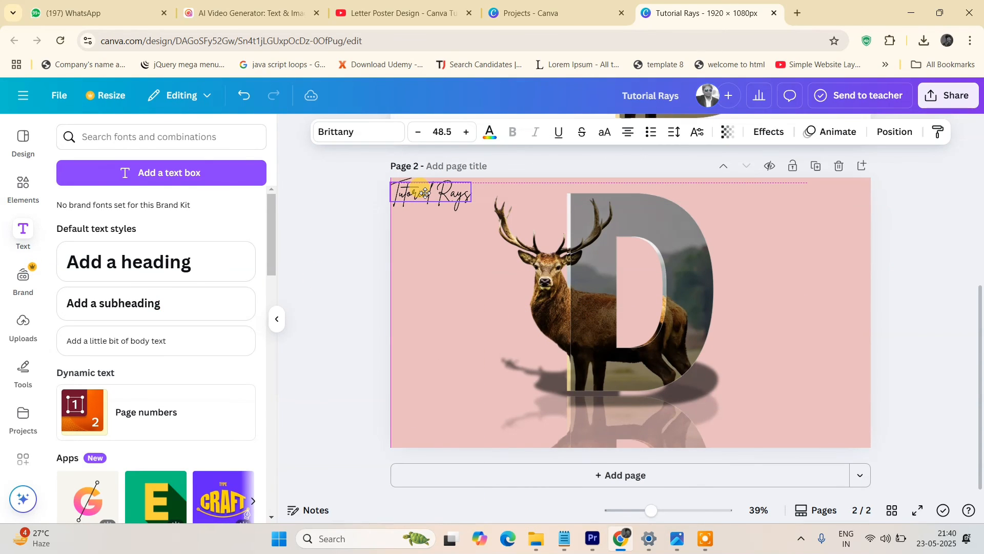
click(318, 313)
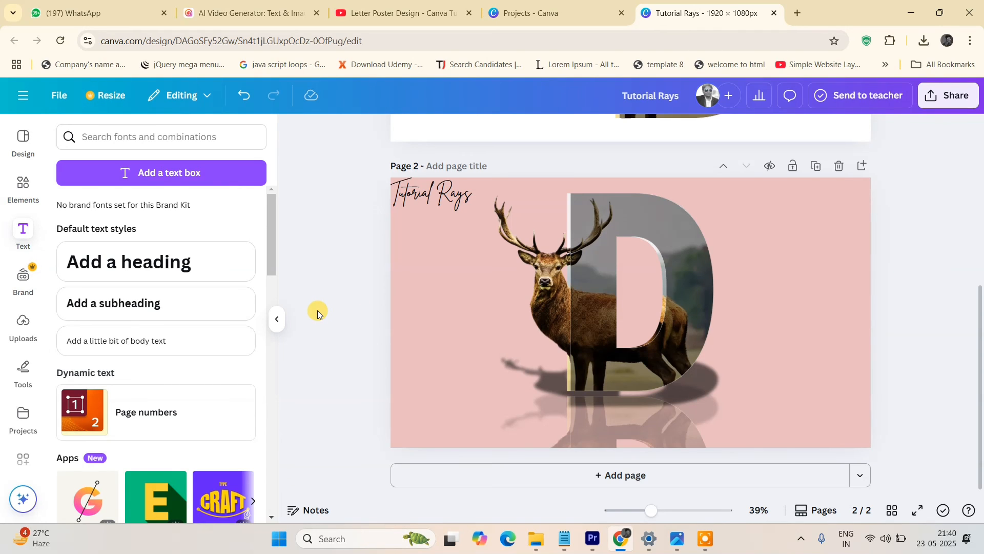
Open the PNG download settings and turn off the transparent background option.
click(952, 95)
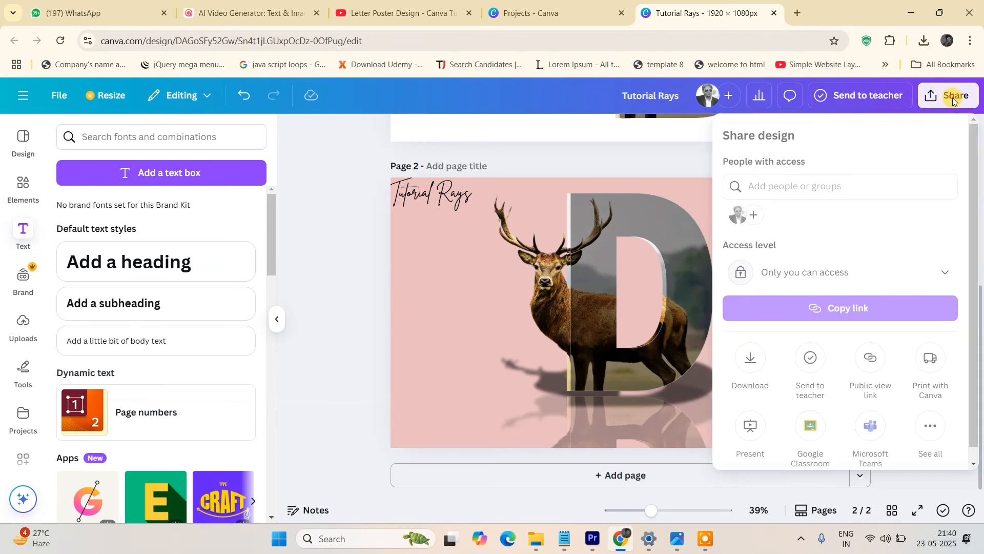
click(751, 358)
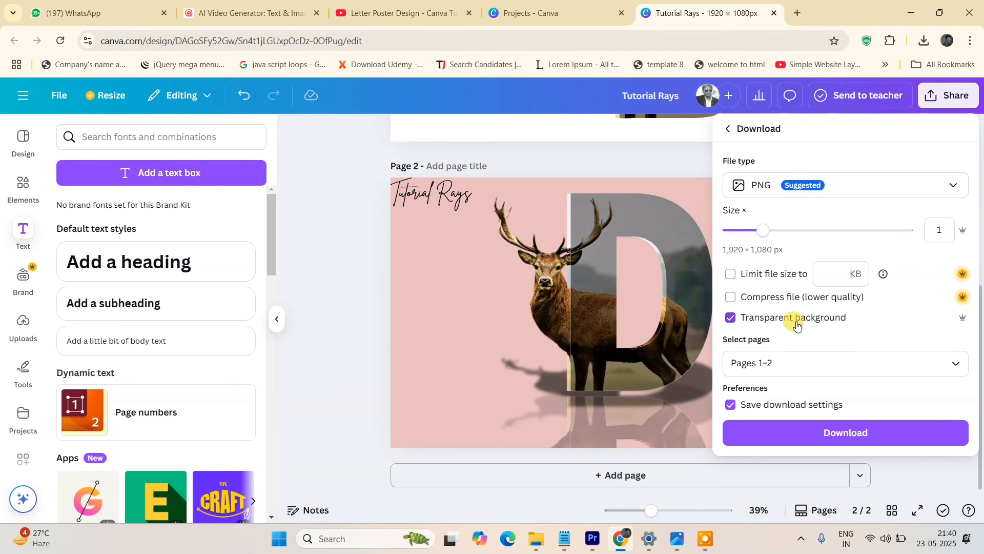
click(729, 318)
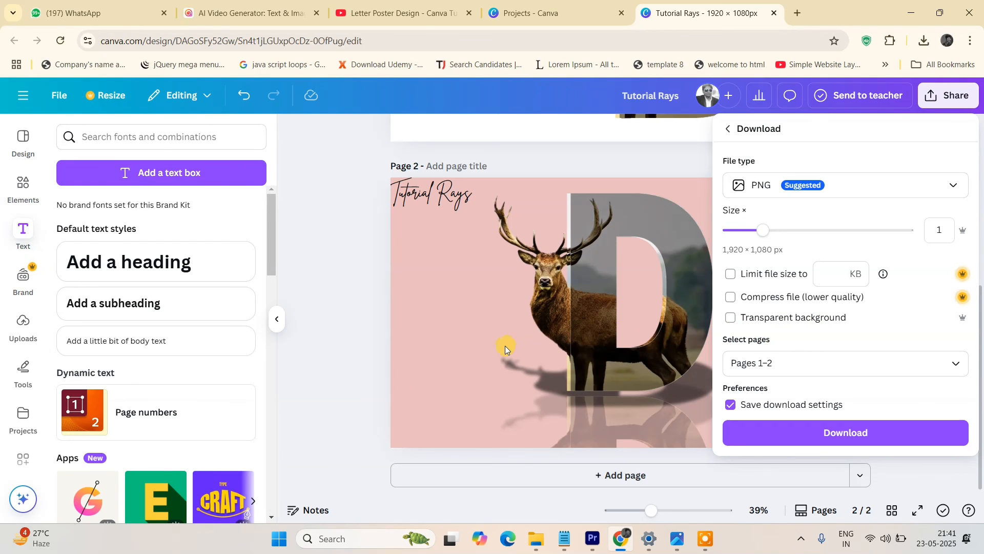
click(385, 320)
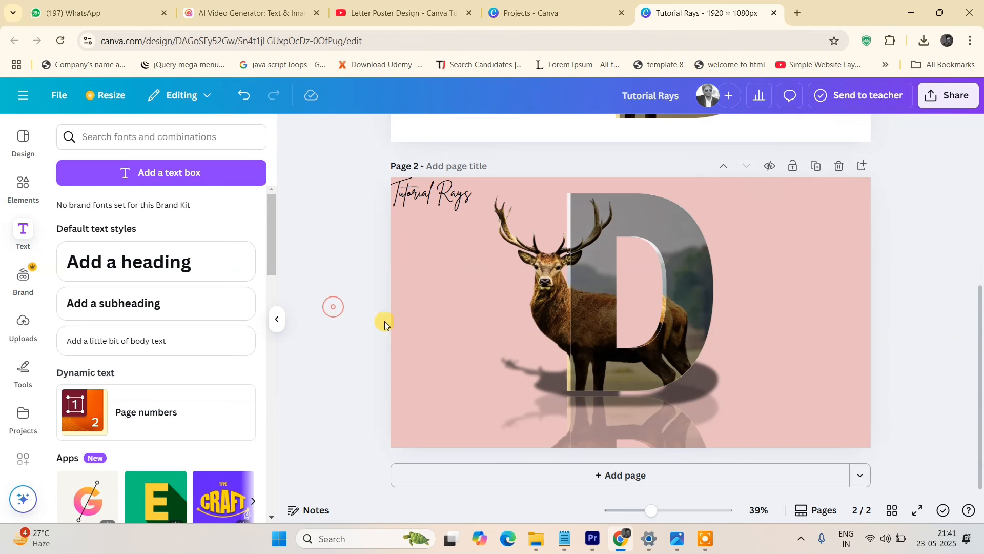
Download only Page 2 of the design as a 1920 × 1080 PNG.
scroll(960, 300, up, 3)
scroll(854, 253, up, 2)
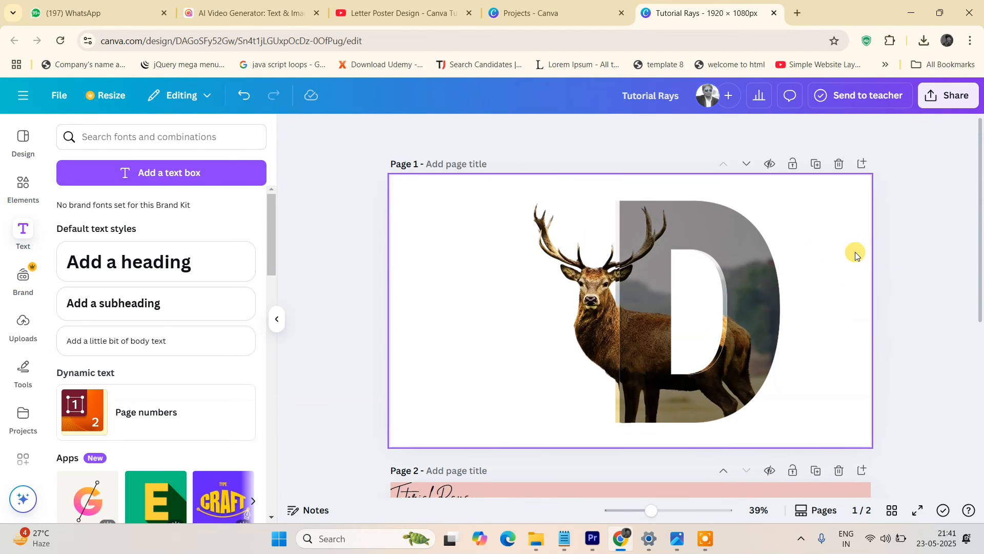
scroll(802, 340, down, 5)
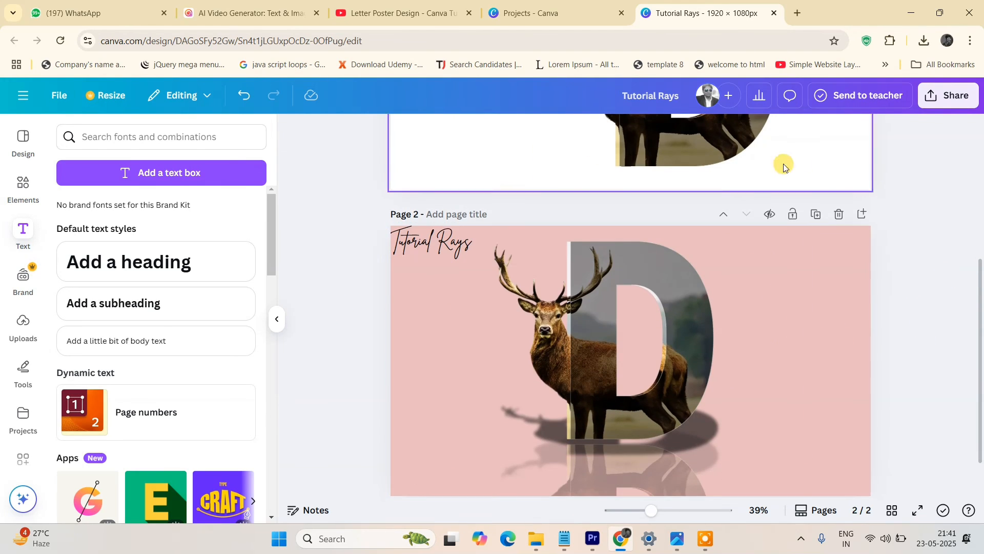
click(949, 96)
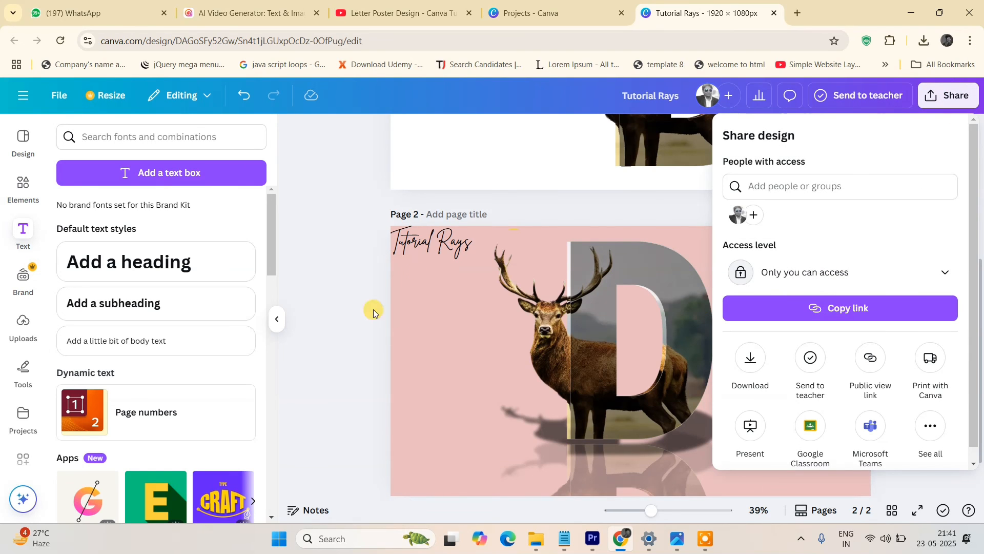
click(748, 357)
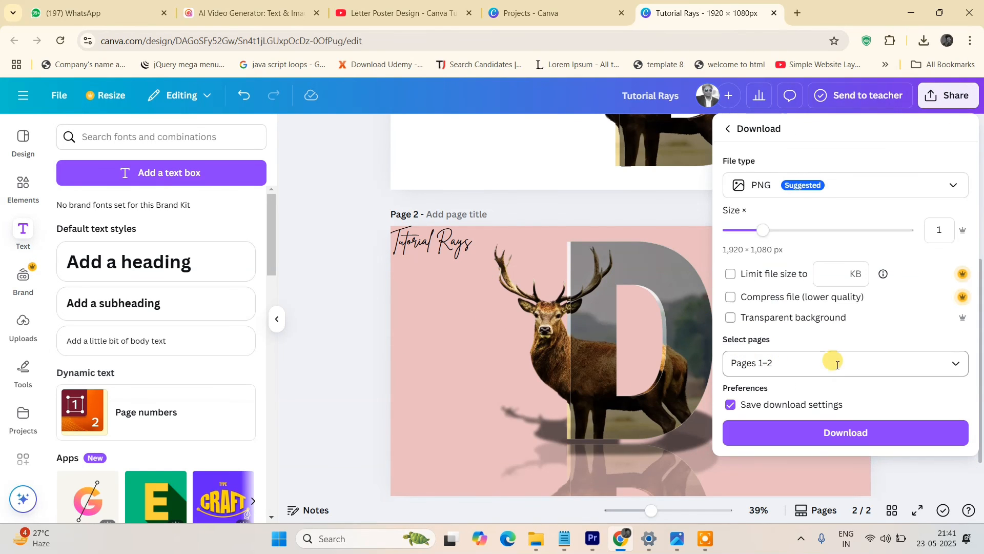
click(828, 363)
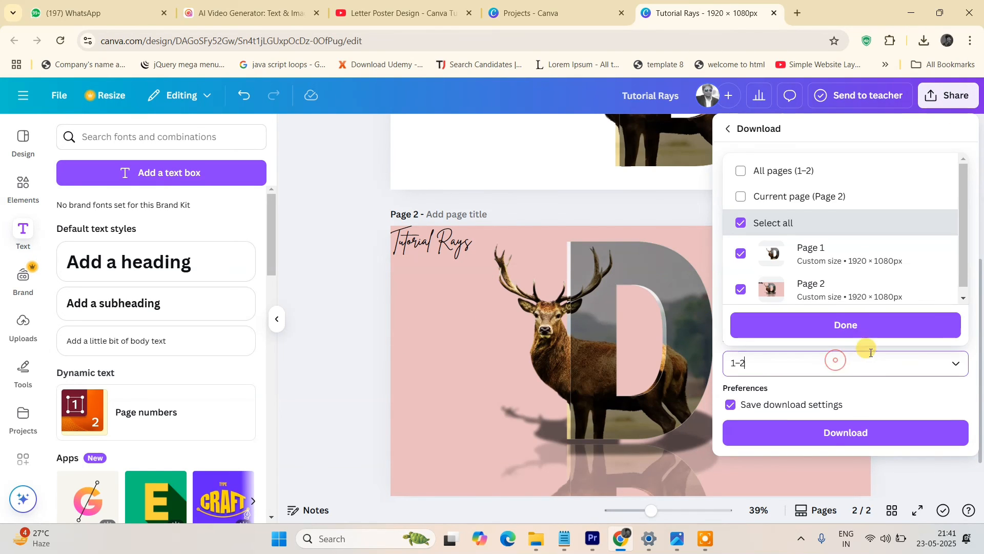
click(742, 220)
click(741, 286)
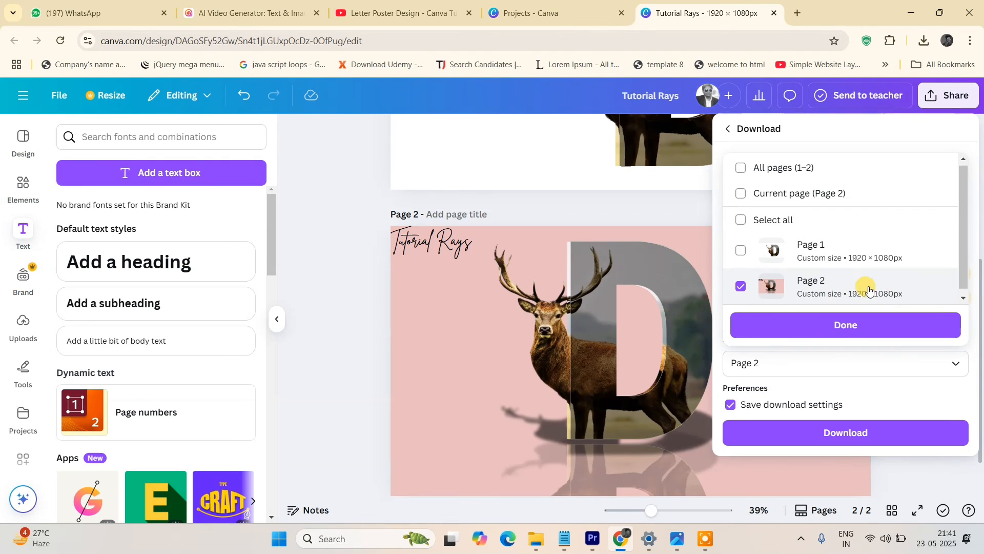
click(843, 328)
click(842, 437)
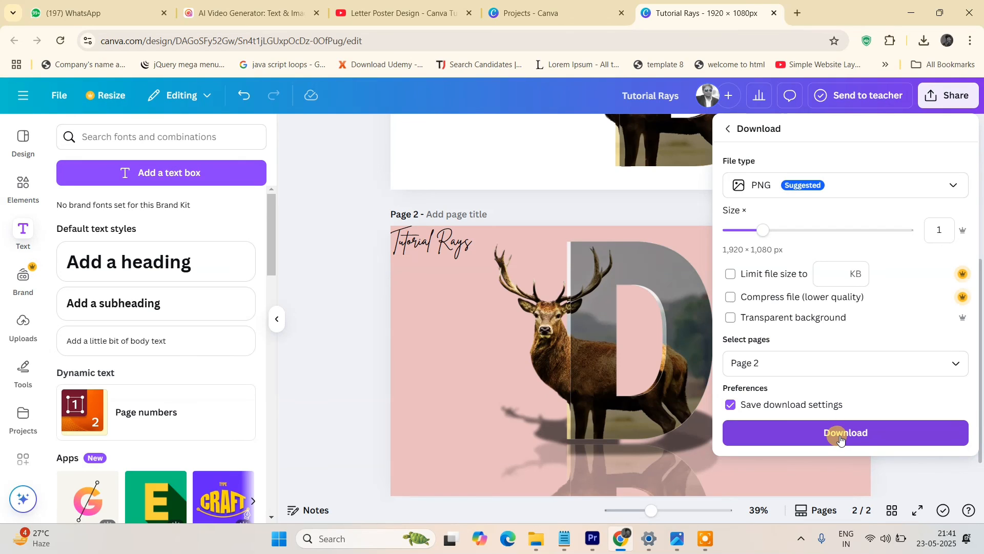
click(343, 364)
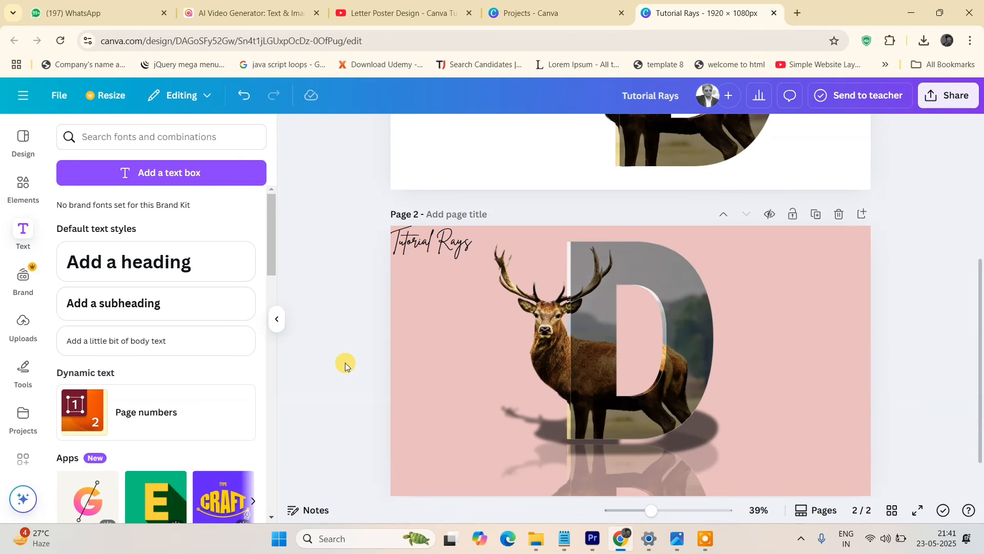